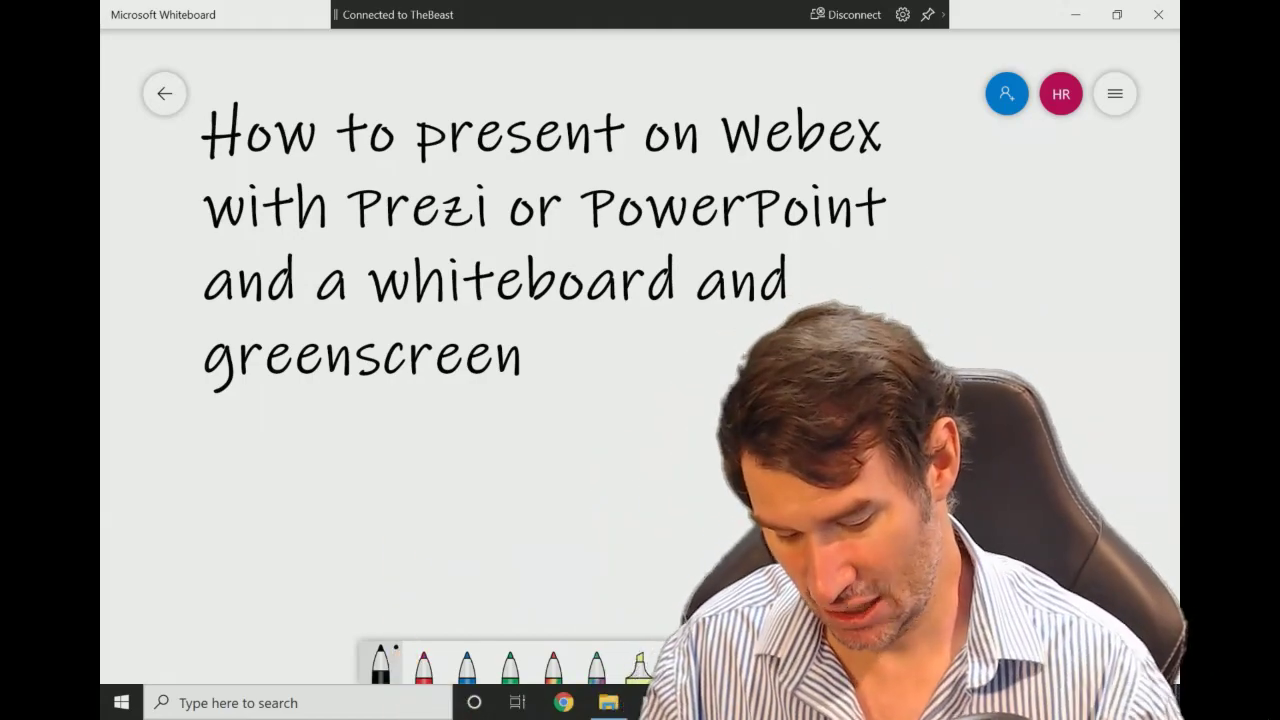
Draw a black pen scribble under 'greenscreen', then Alt+Tab to the 'CREATE POSITIVE EXPERIENCES' slide.
mouse_move(566, 444)
mouse_down()
mouse_move(625, 410)
mouse_move(672, 420)
mouse_move(696, 408)
mouse_up()
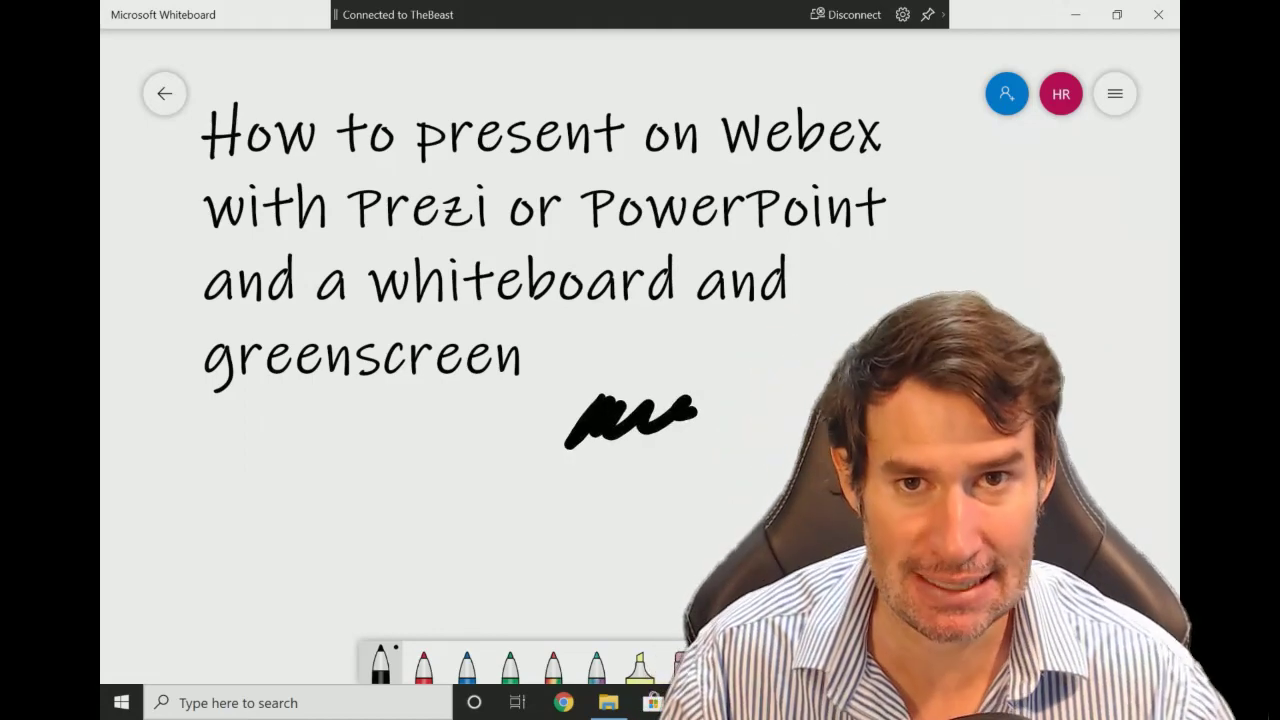
key(alt+Tab)
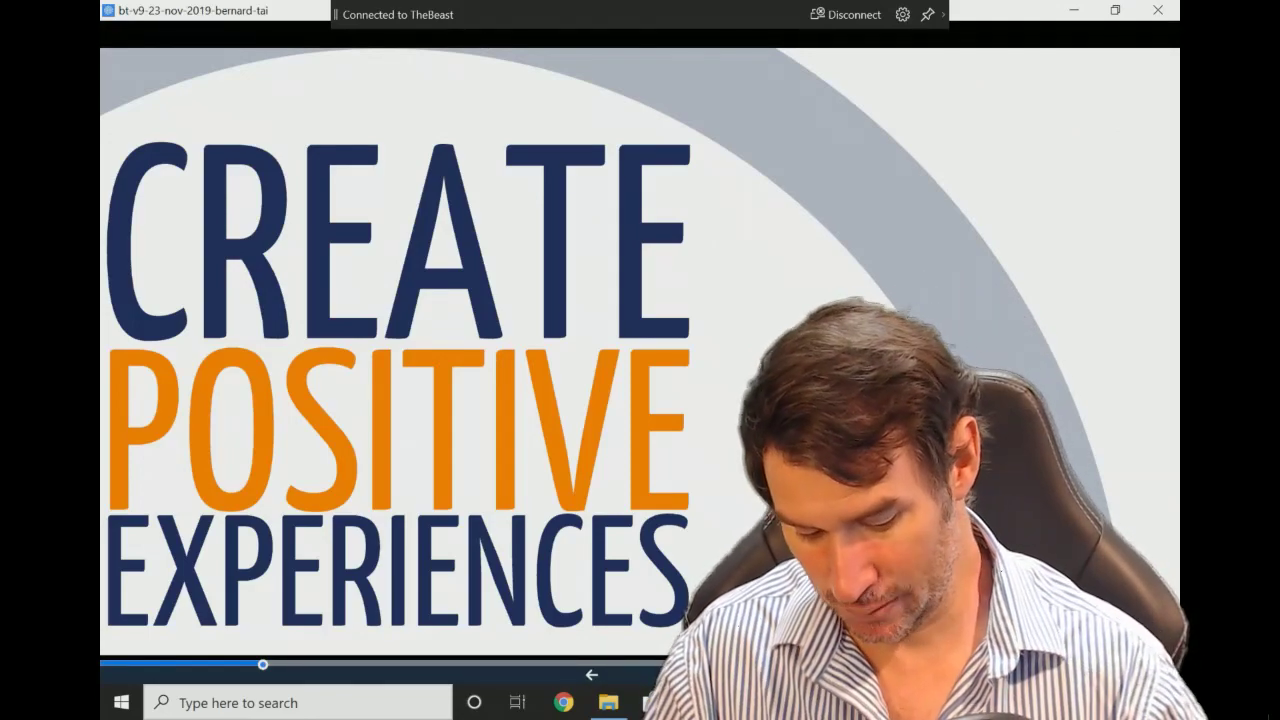
Alt+Tab from the slide back to the Microsoft Whiteboard title board.
key(alt+Tab)
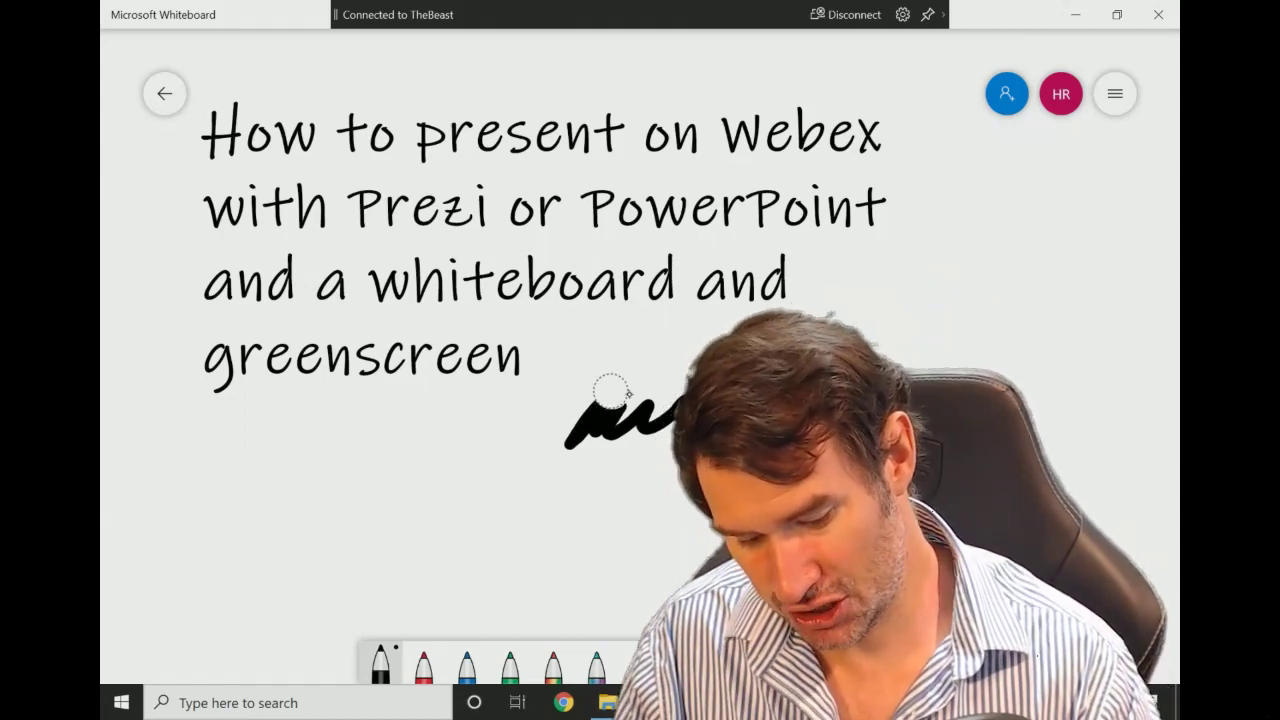
Erase the black scribble under 'greenscreen' with the eraser.
drag(610, 388, 632, 449)
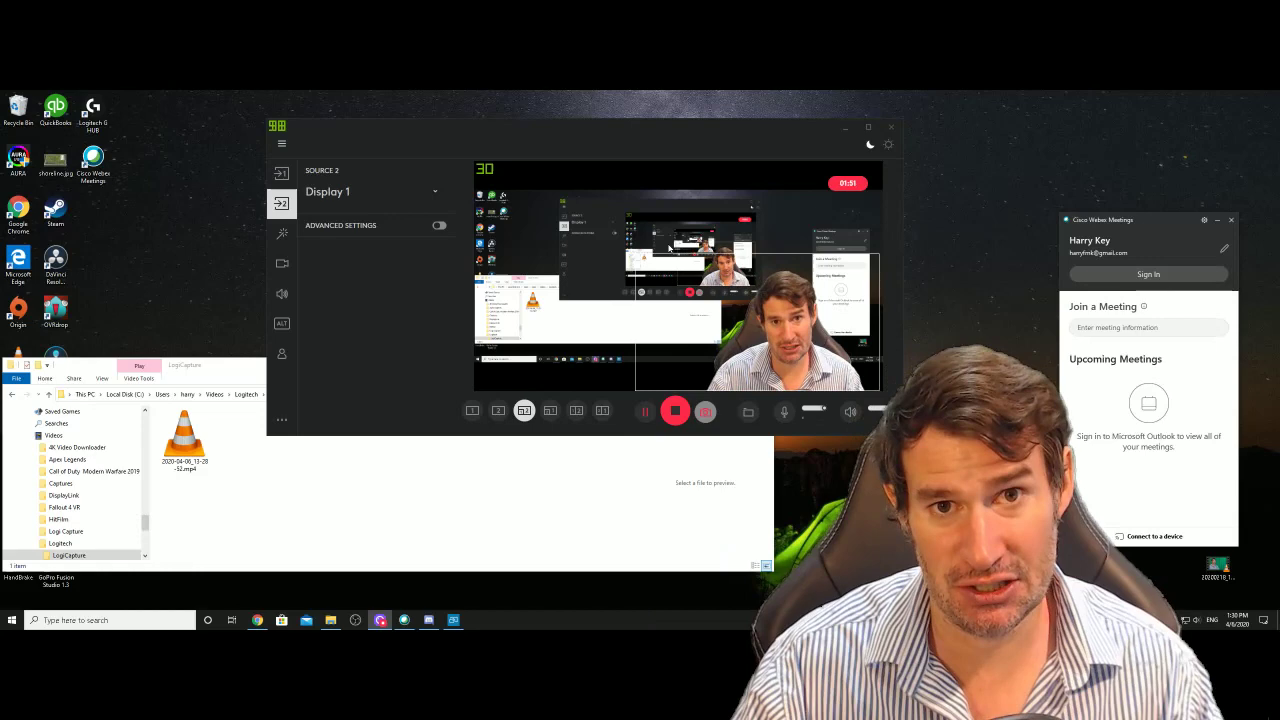
Show the Source 1 settings for the c922 Pro Stream Webcam.
click(283, 176)
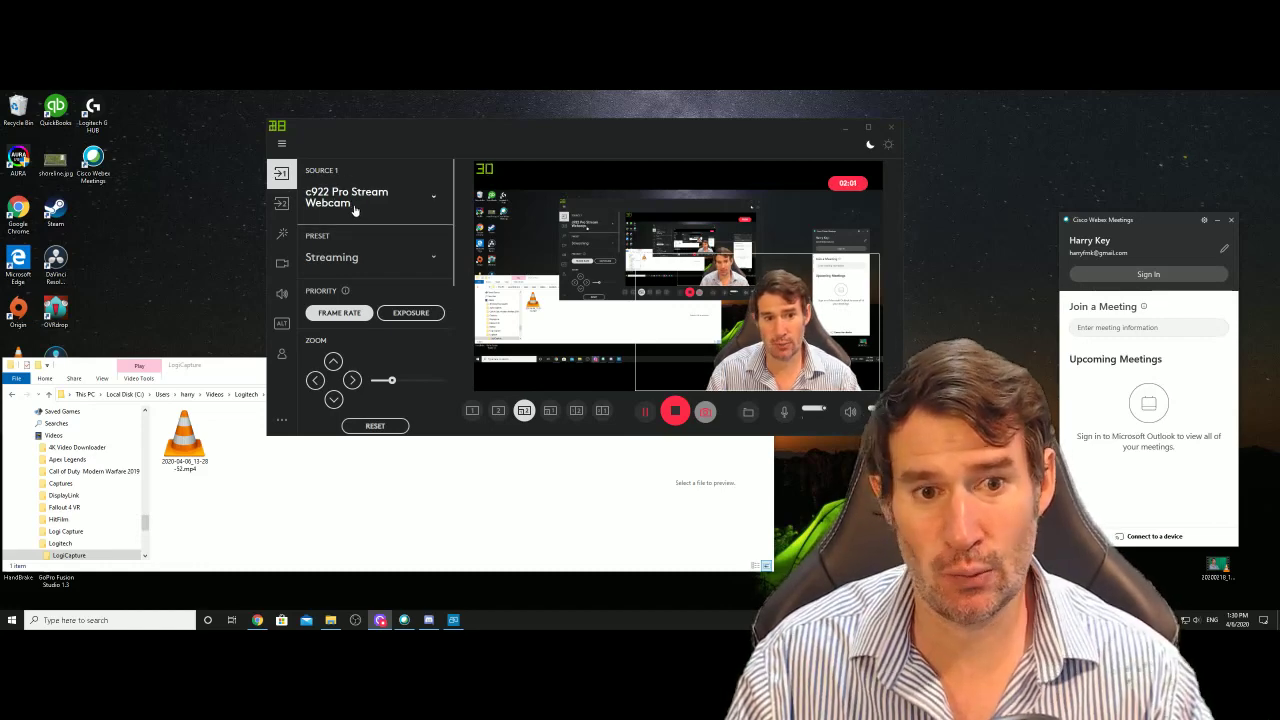
Switch the webcam's Chroma Key off so the green backdrop appears.
scroll(411, 267, down, 5)
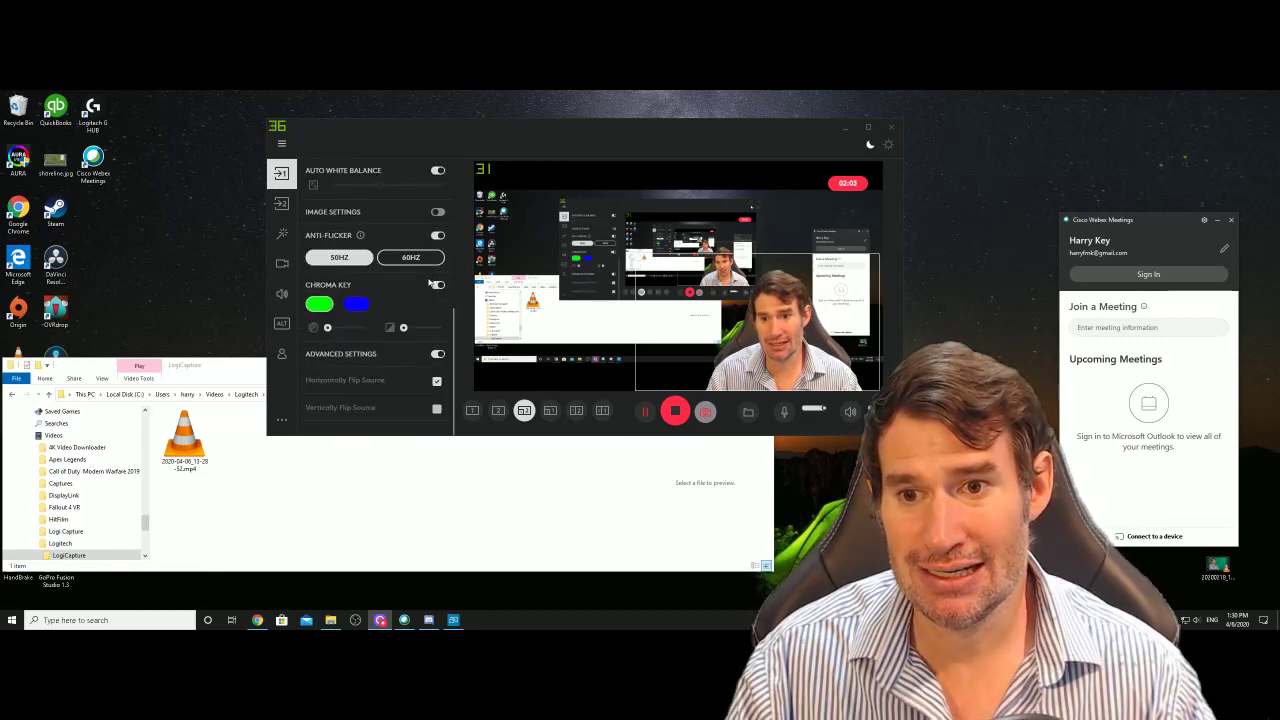
click(439, 286)
click(439, 286)
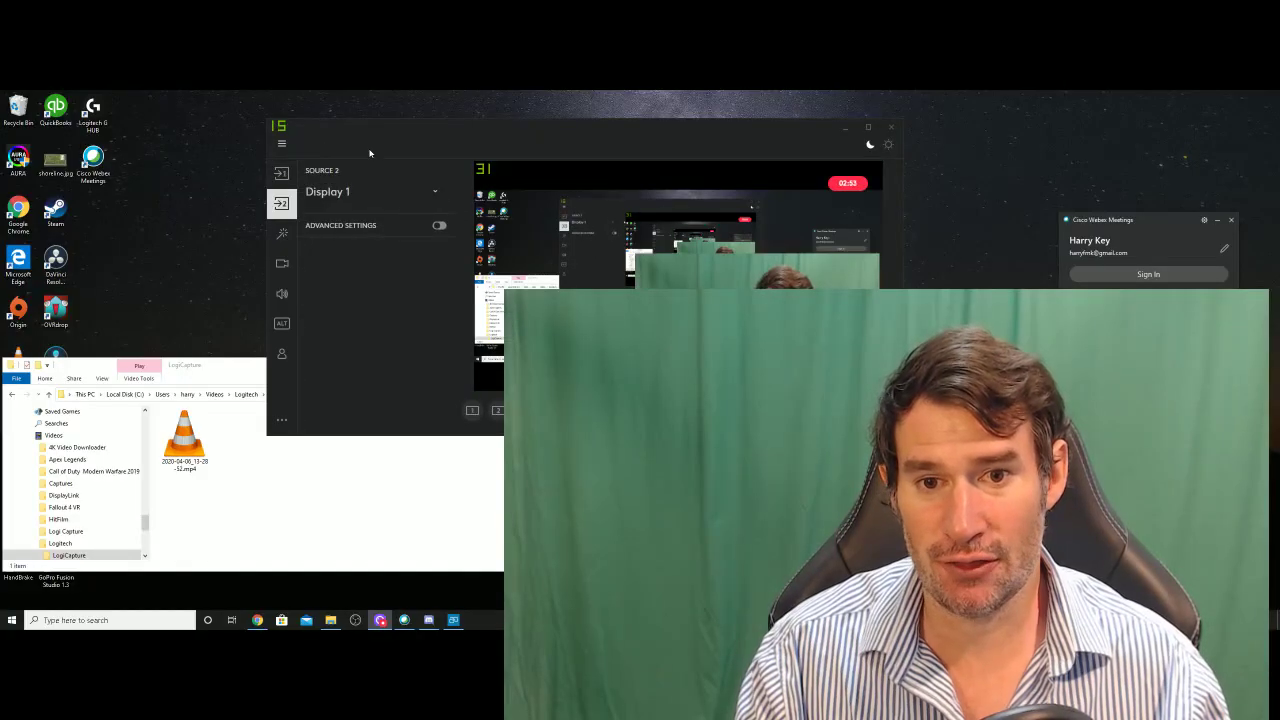
Turn Source 1's Chroma Key back on to remove the webcam's green backdrop.
click(283, 173)
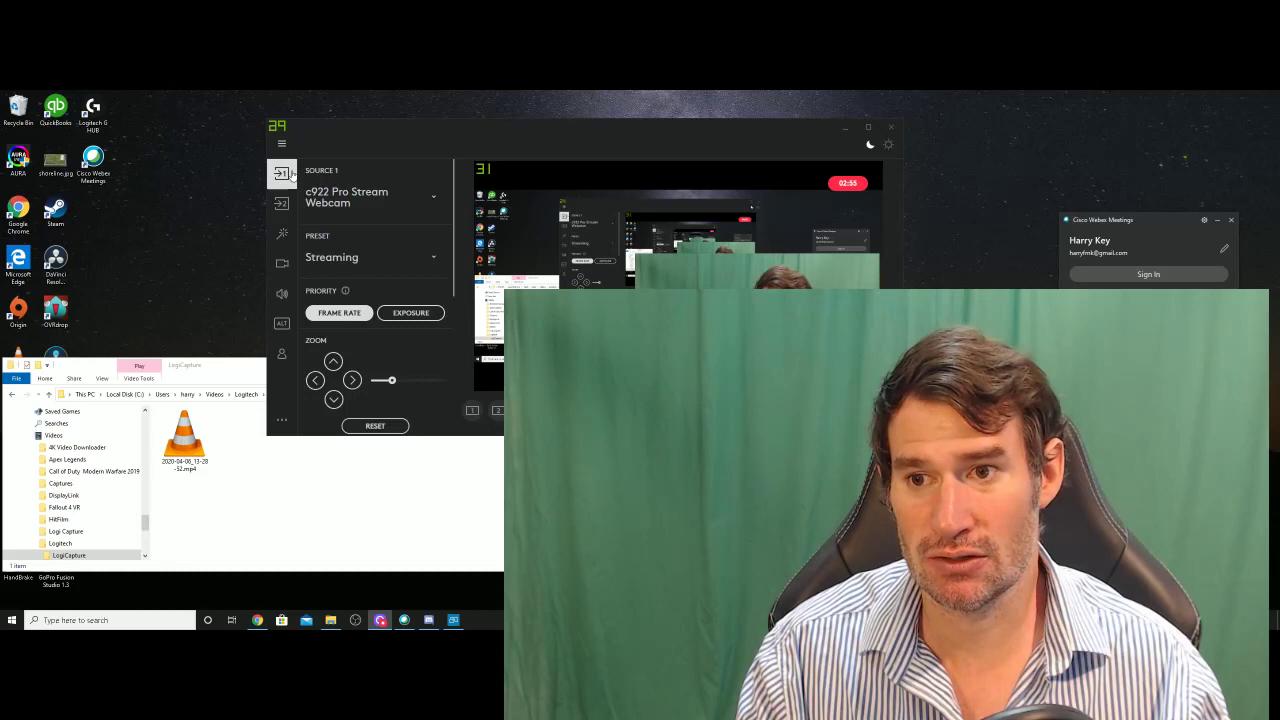
scroll(400, 311, down, 5)
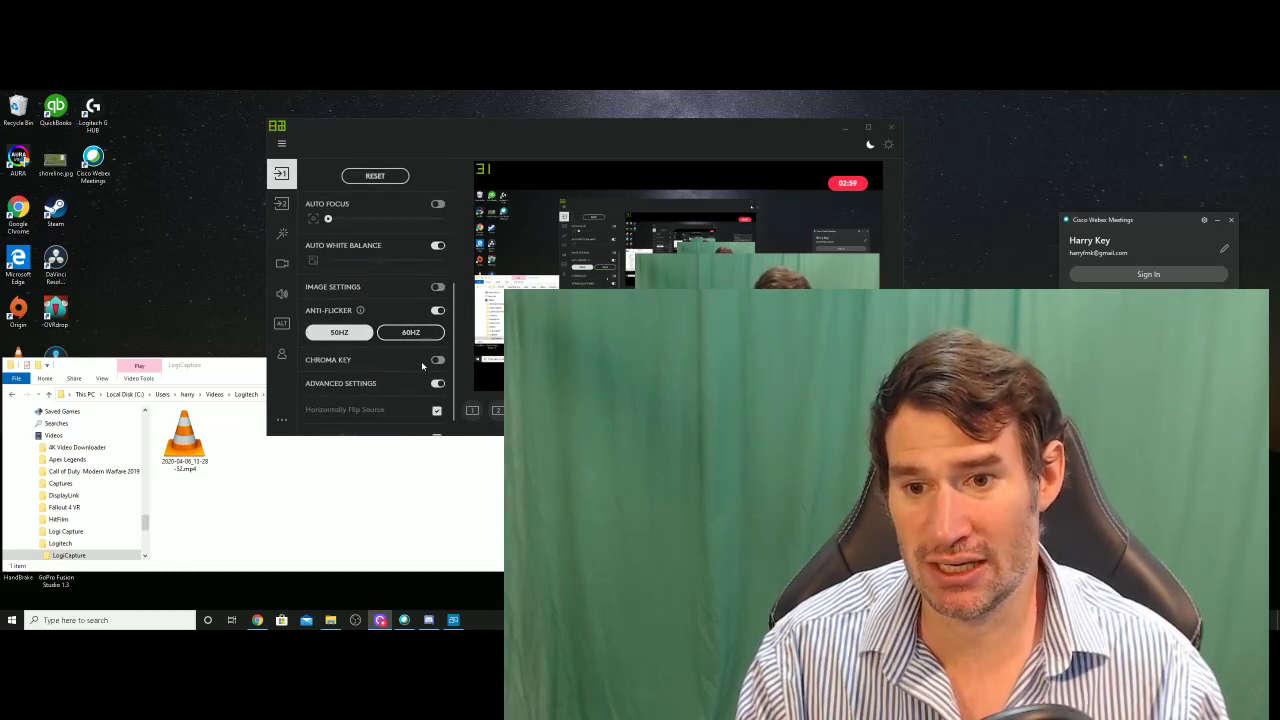
click(437, 360)
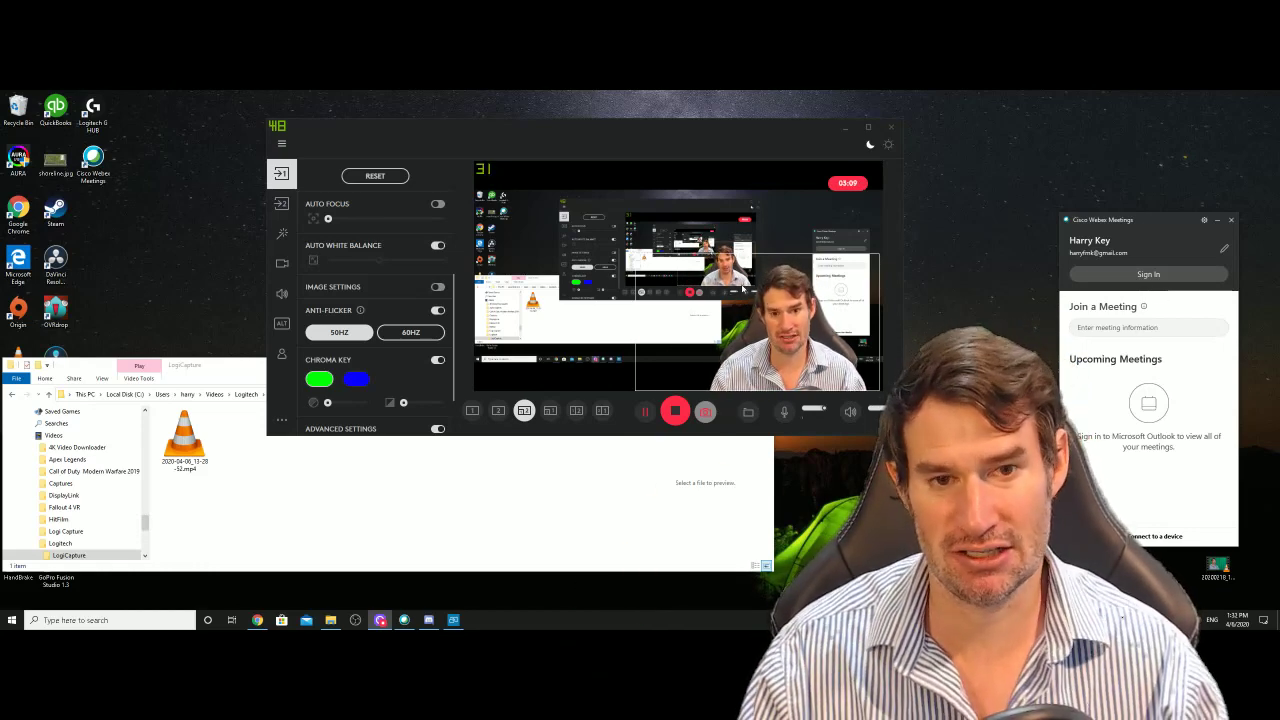
click(503, 412)
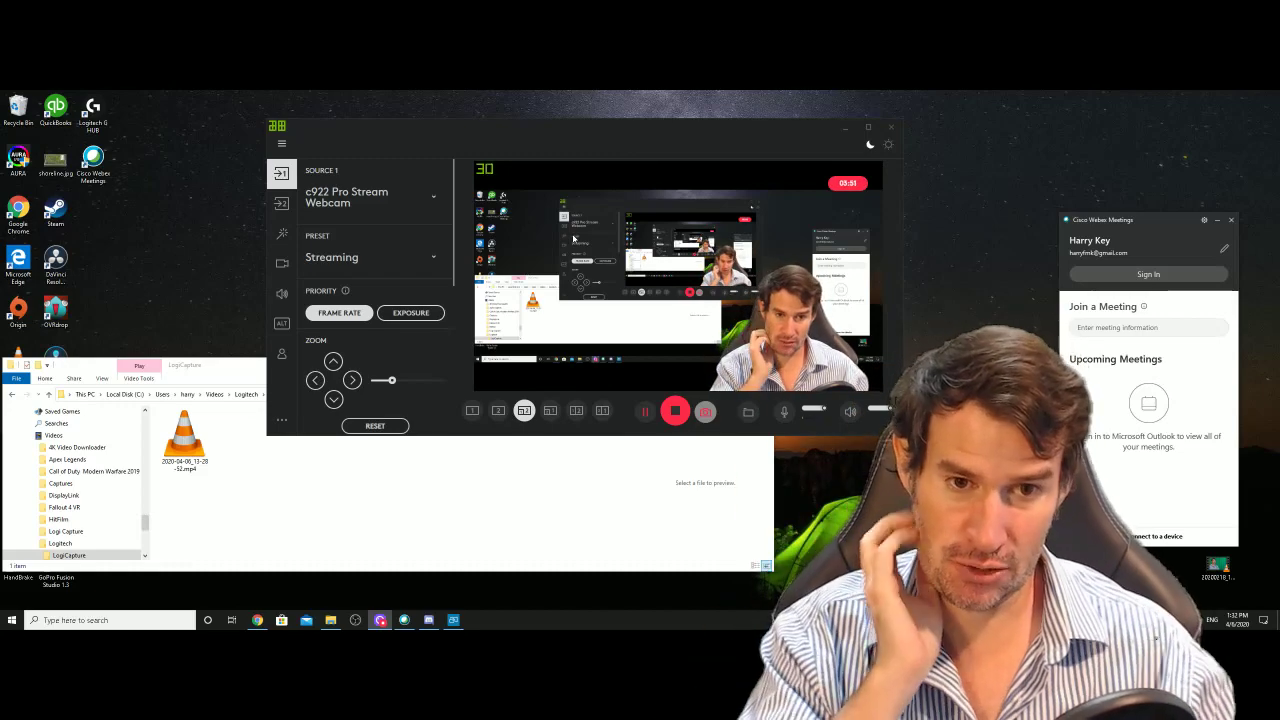
Review Source 2's display list, then drag the webcam inset left in the preview.
click(282, 203)
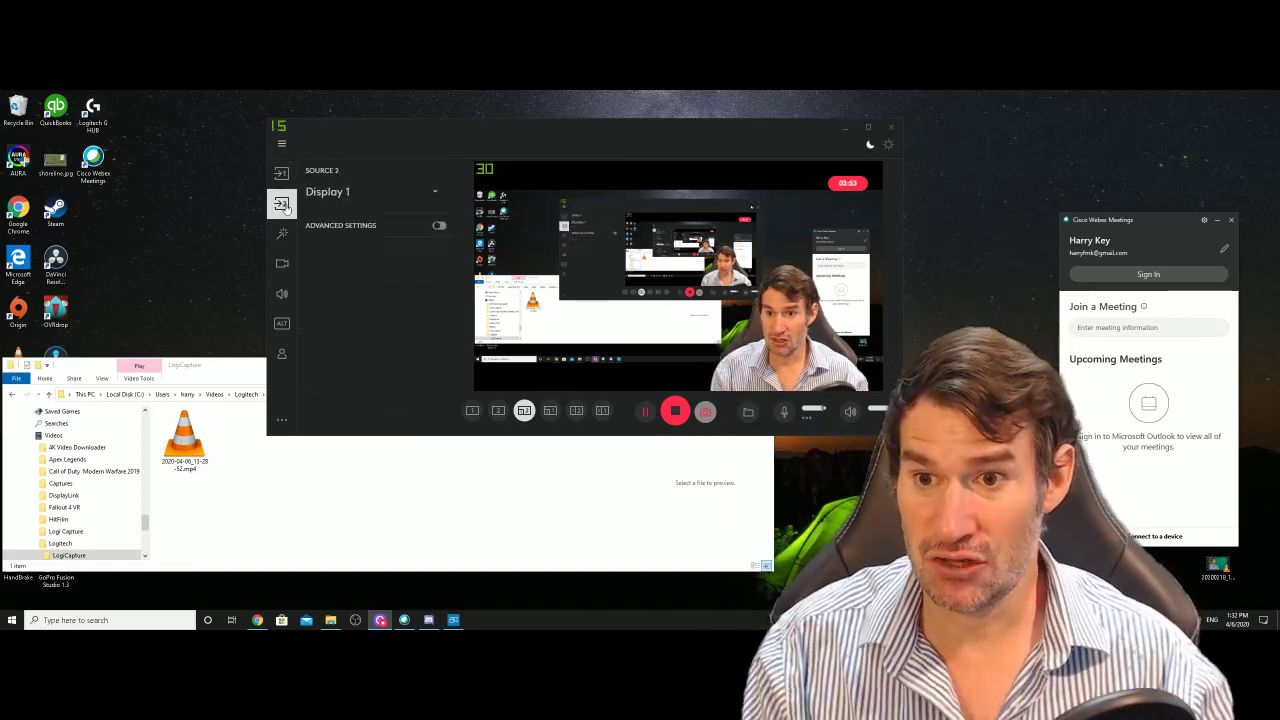
click(436, 195)
click(385, 331)
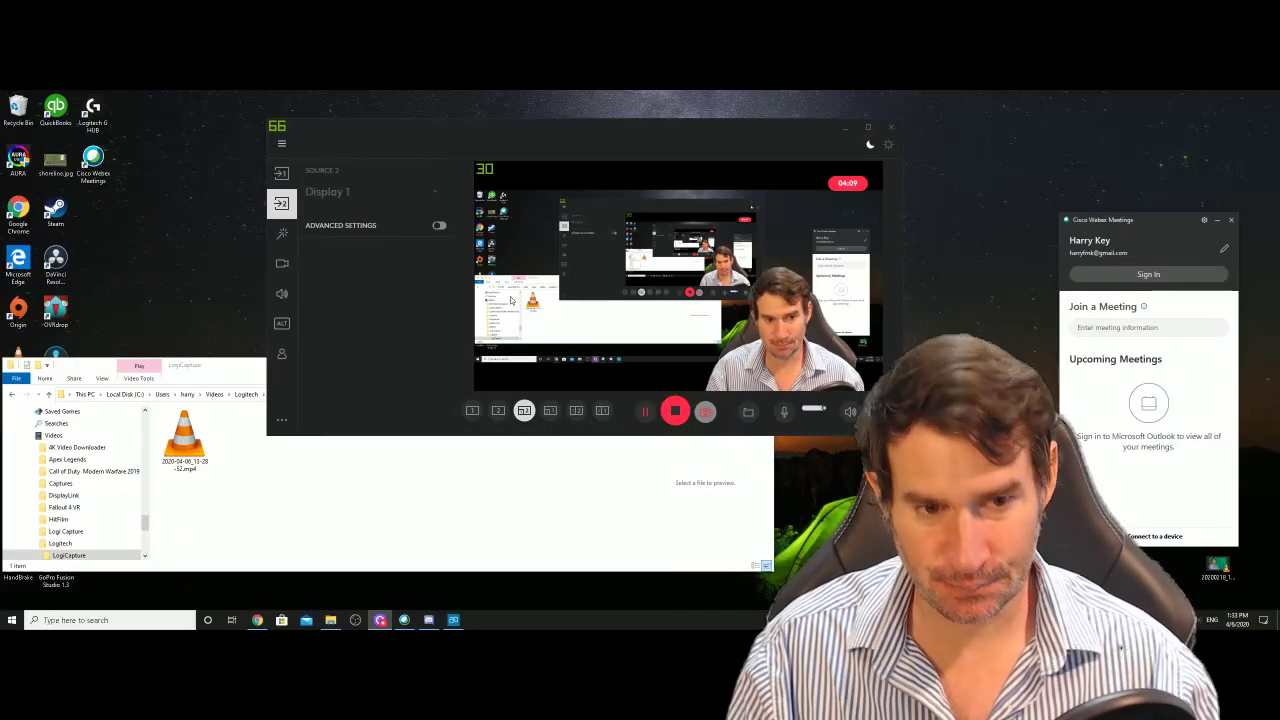
drag(845, 330, 772, 330)
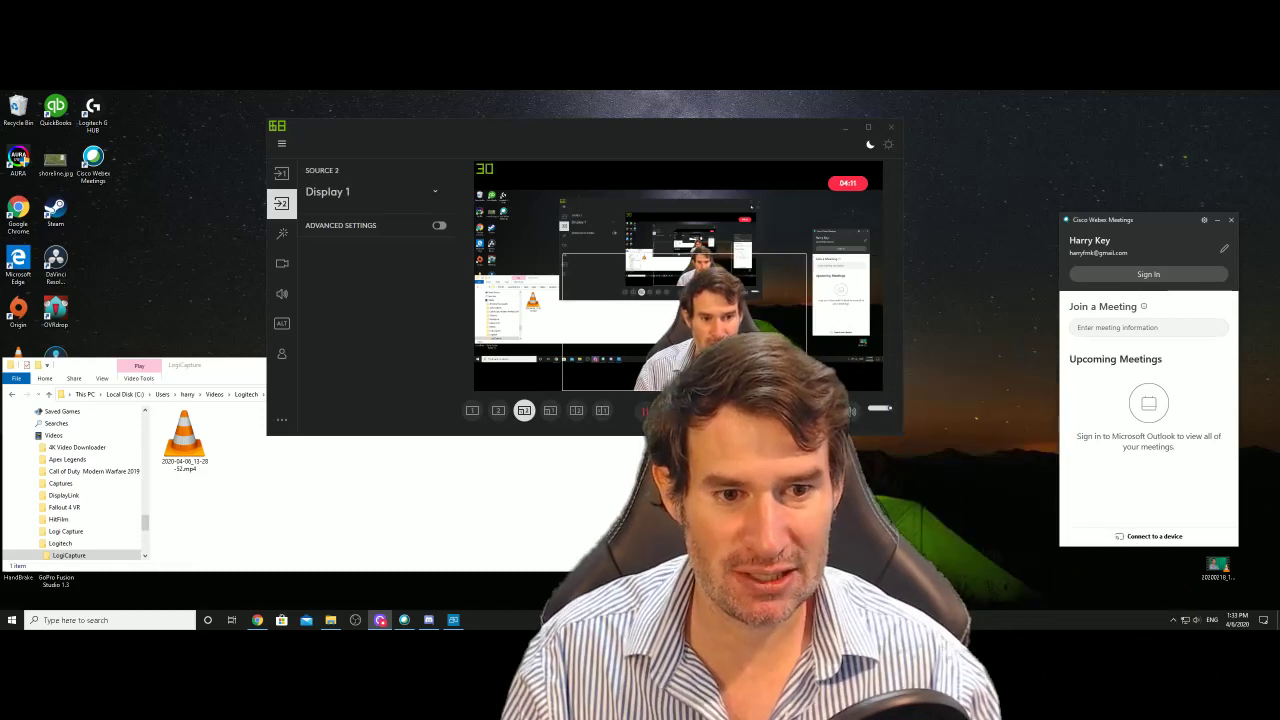
In Action Center, set Focus assist to Off and open the Connect pane for wireless displays.
click(1265, 620)
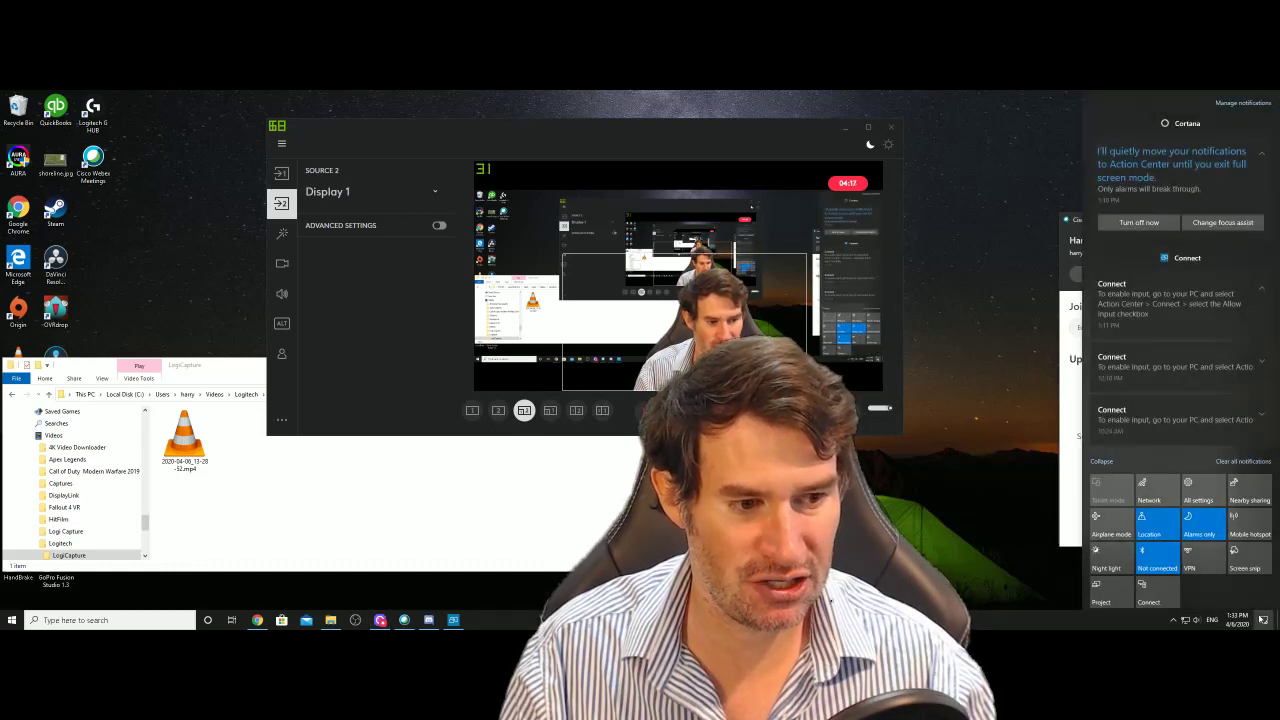
click(1202, 523)
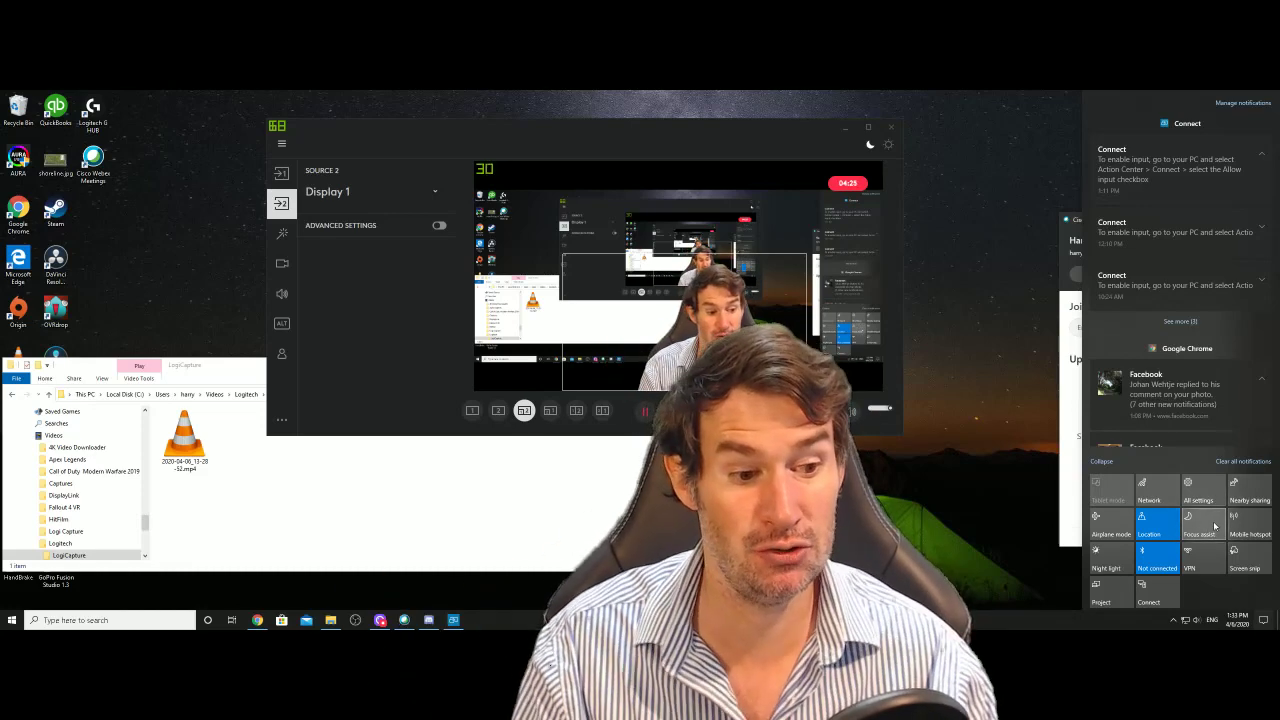
click(1158, 596)
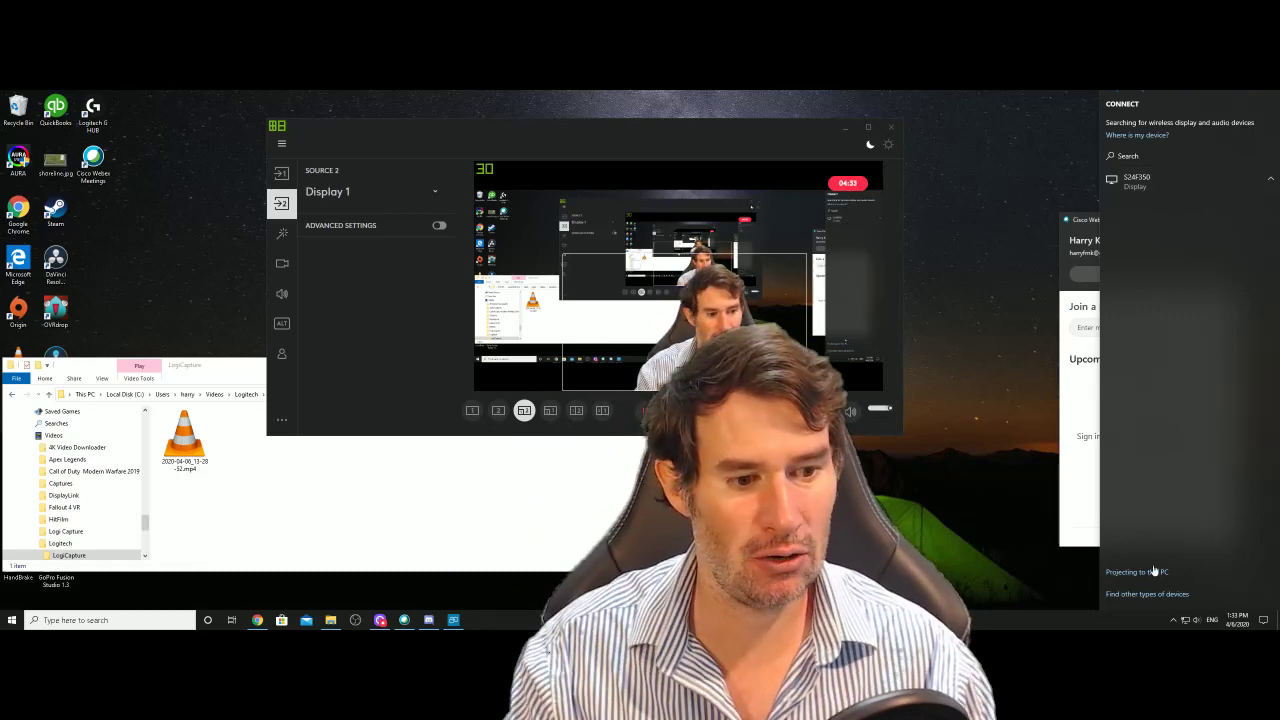
Open 'Projecting to this PC' and keep availability at 'Available everywhere'.
click(1150, 573)
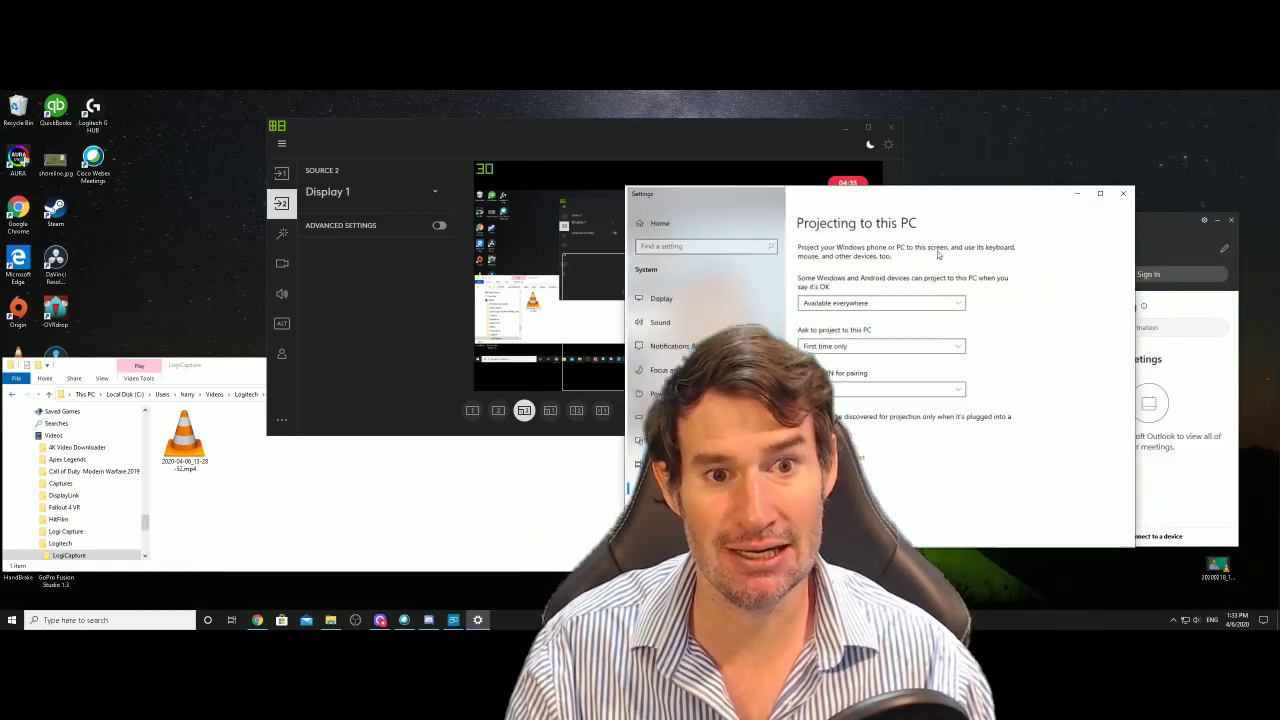
drag(973, 187, 773, 142)
click(679, 249)
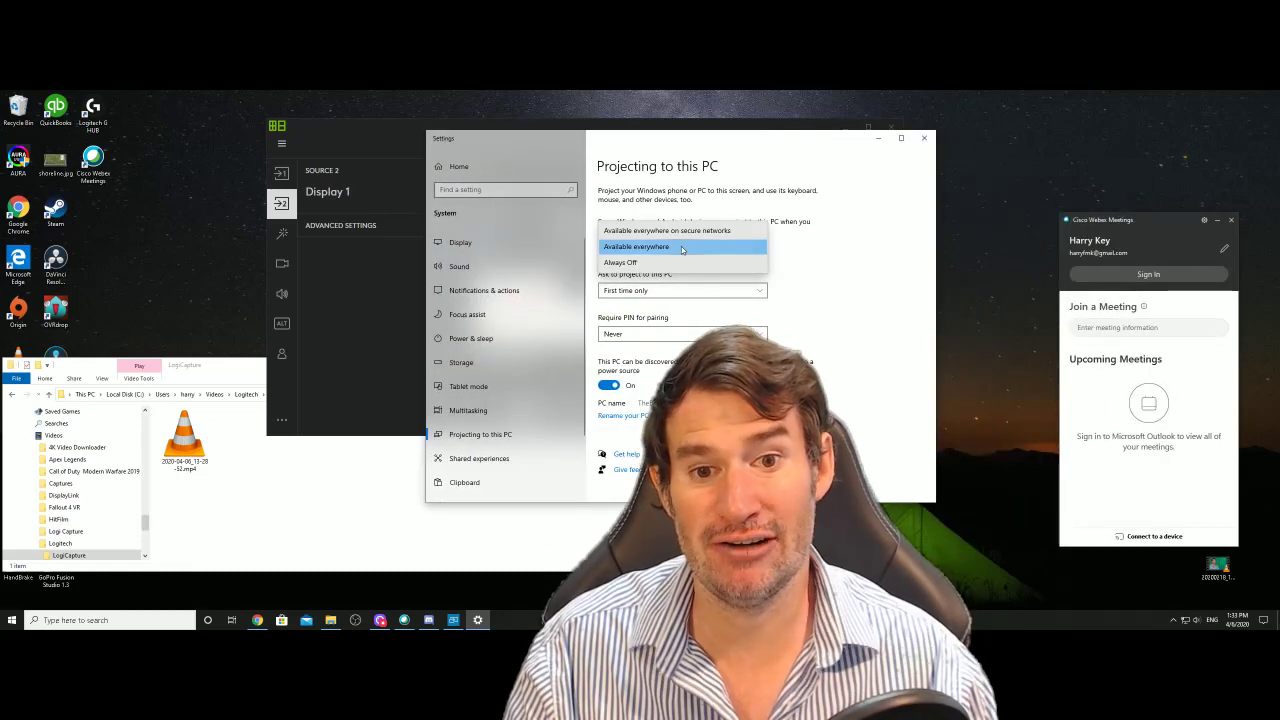
click(688, 248)
click(749, 249)
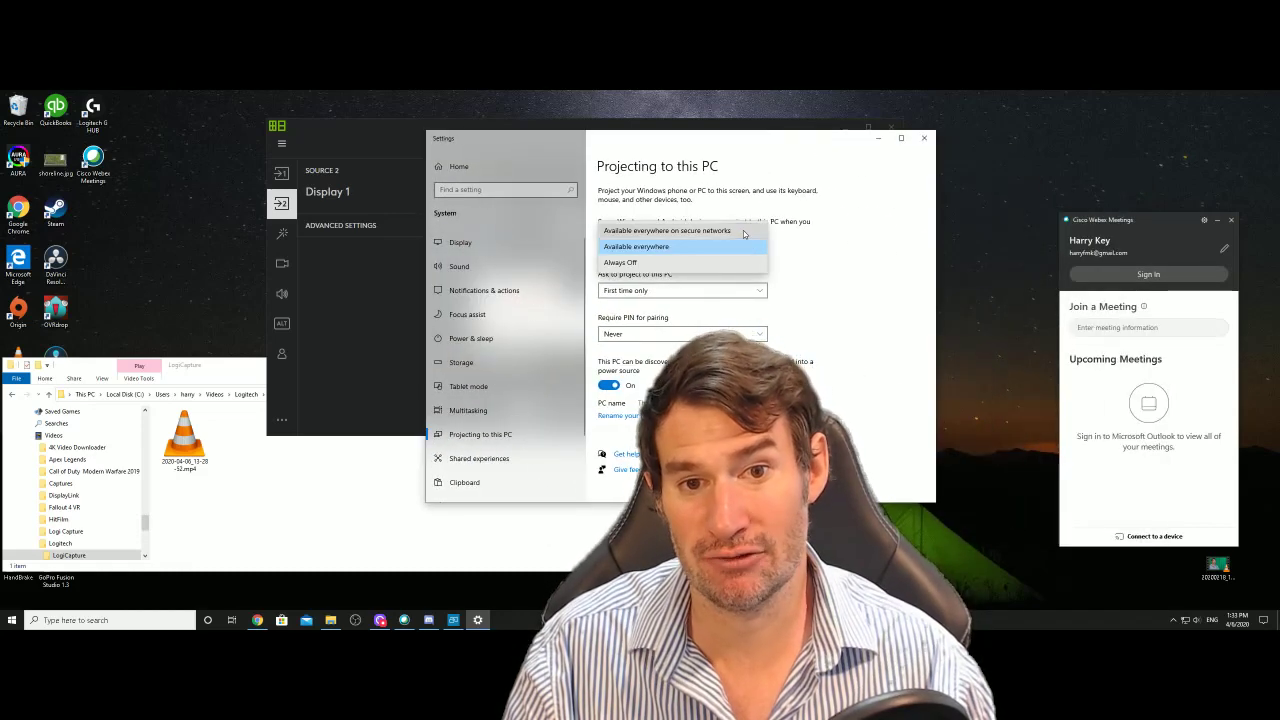
click(726, 245)
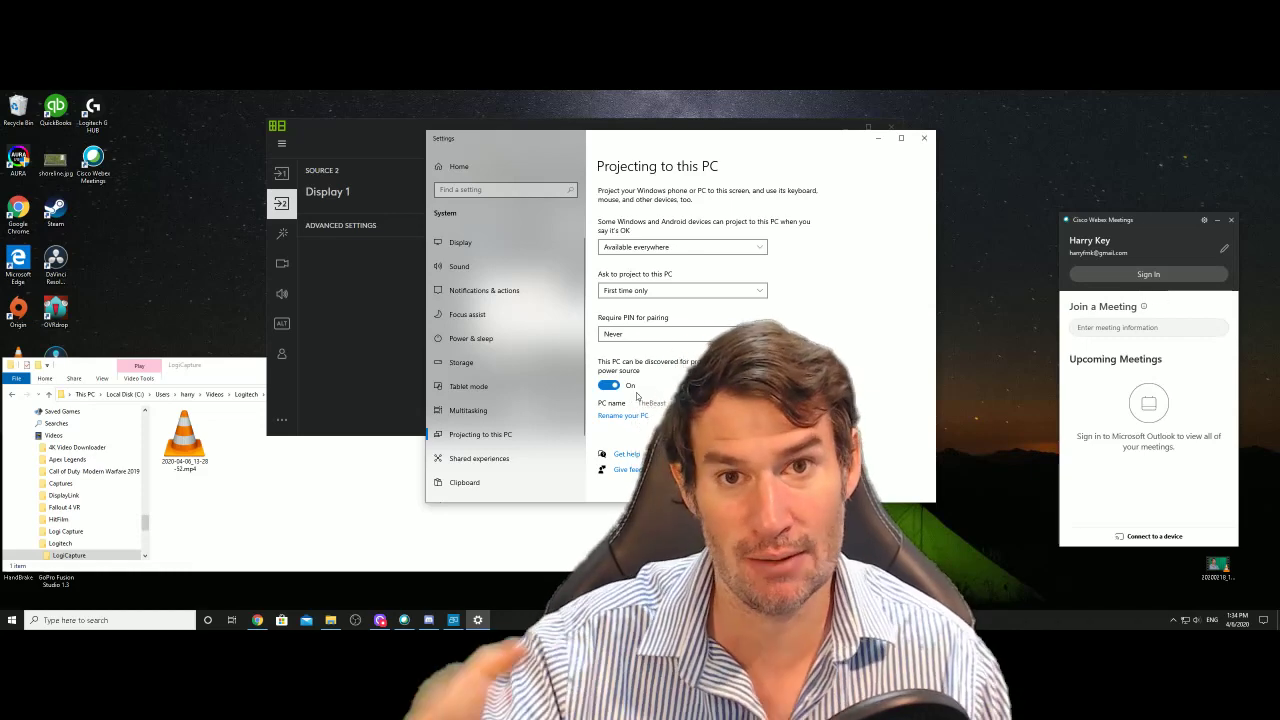
Close Settings and switch Source 2 from Display 1 to Display 2 to capture the whiteboard.
click(928, 139)
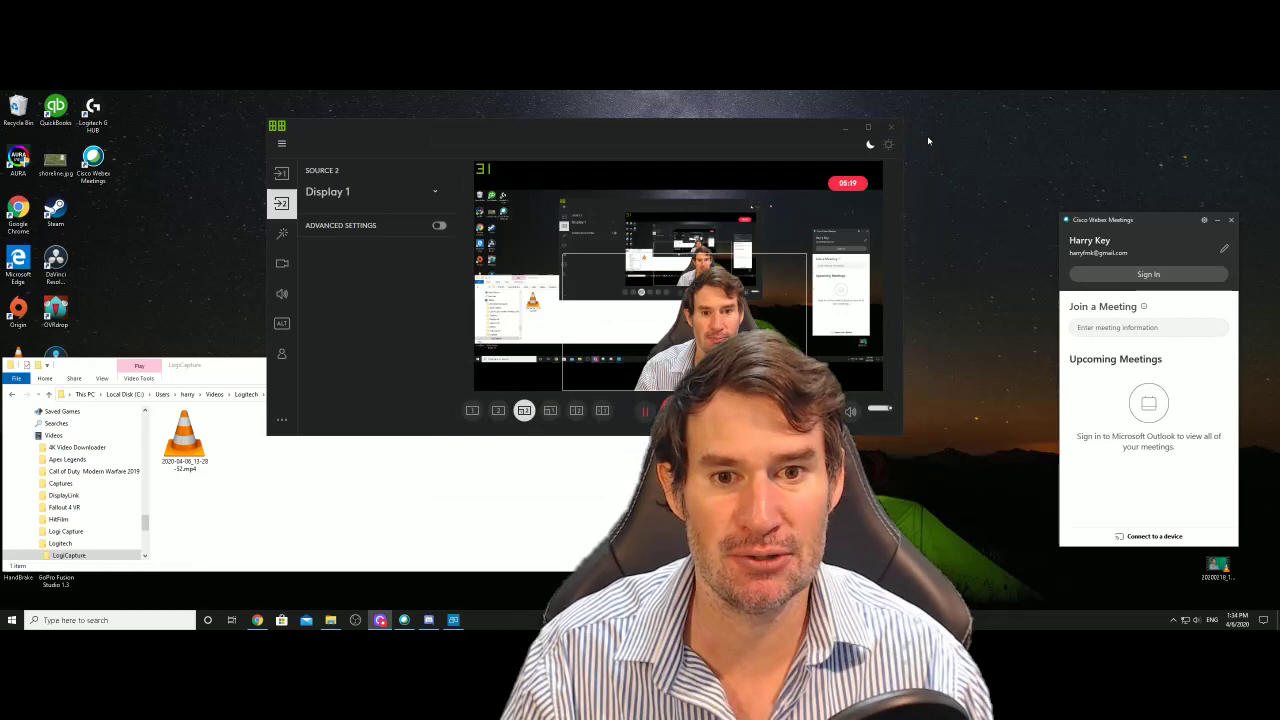
click(284, 176)
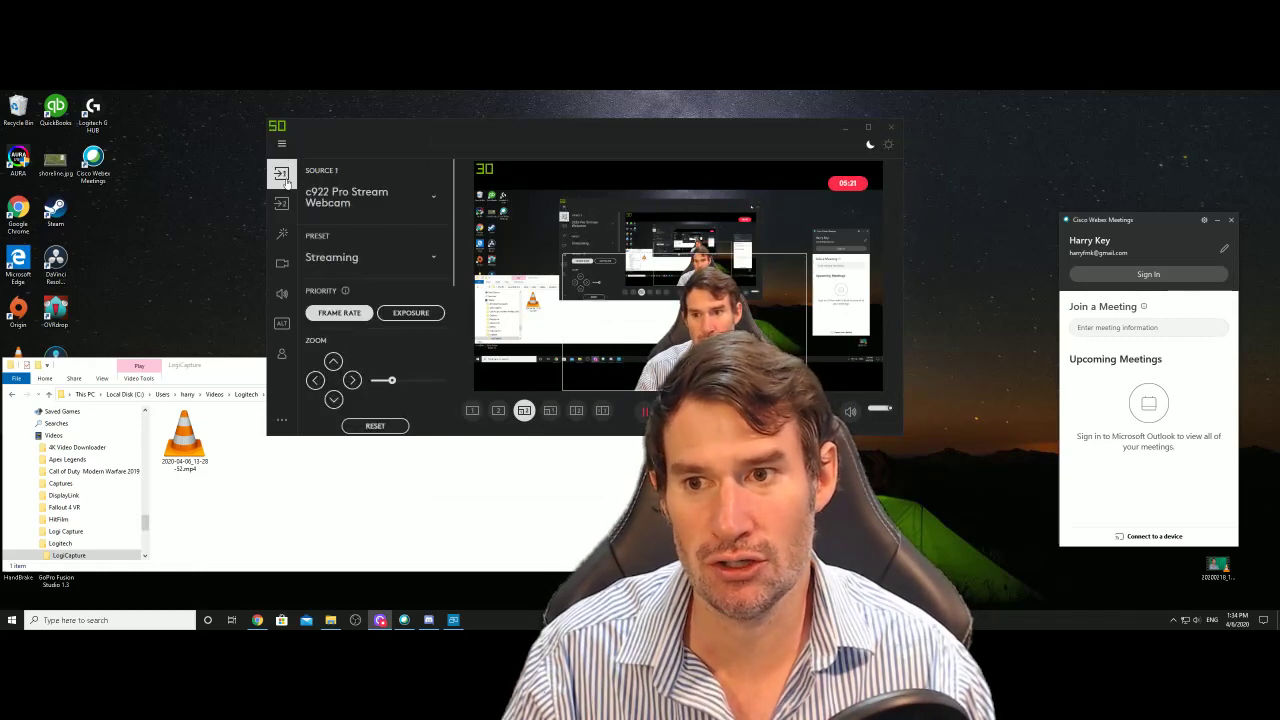
click(280, 204)
click(385, 192)
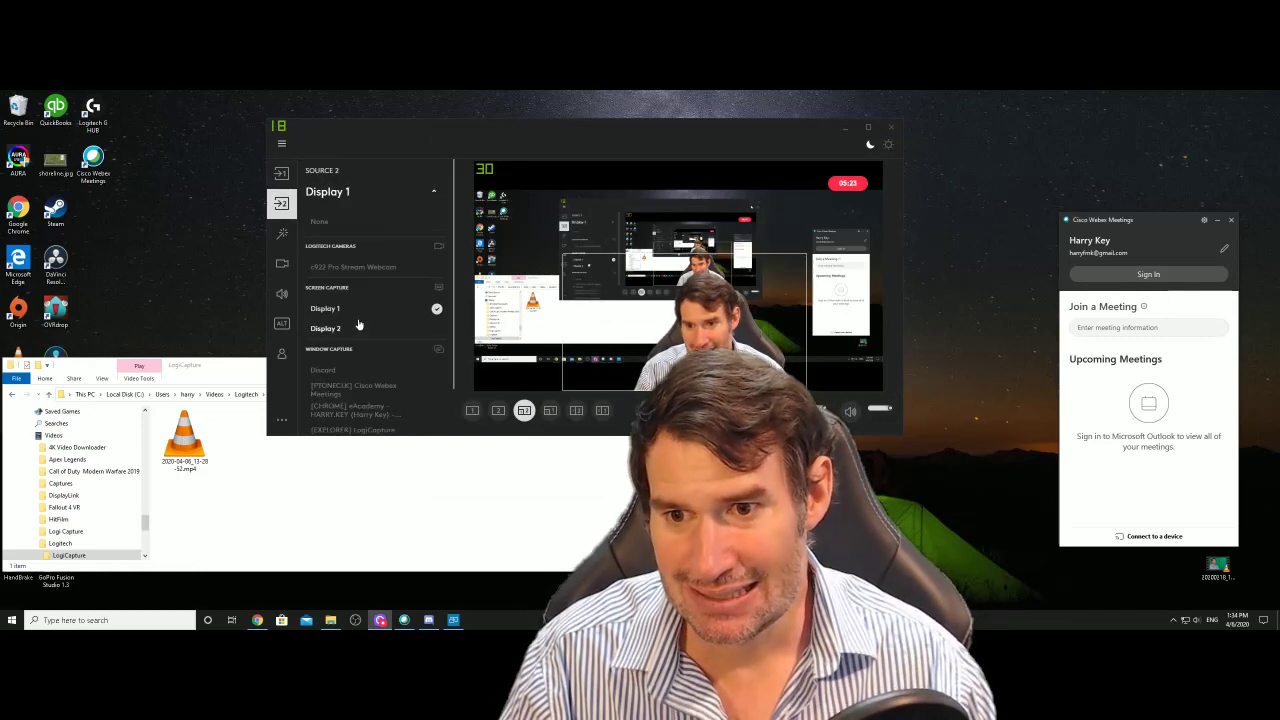
click(330, 328)
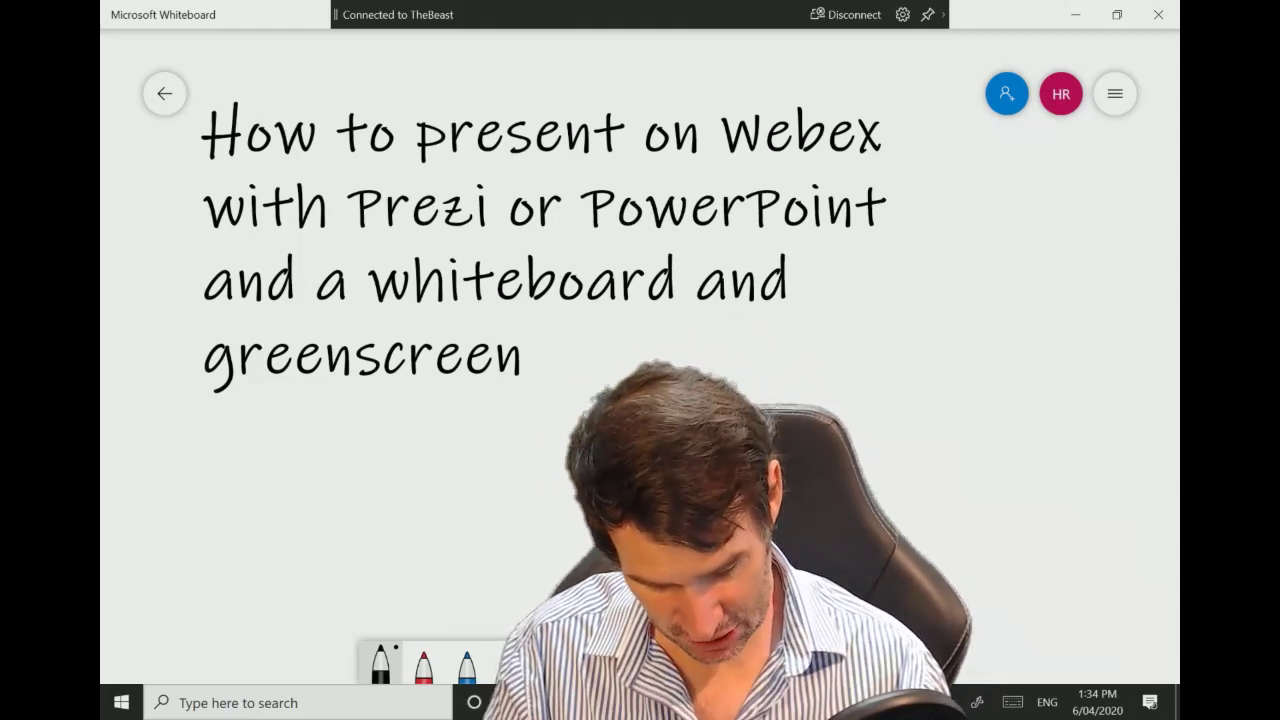
click(1150, 702)
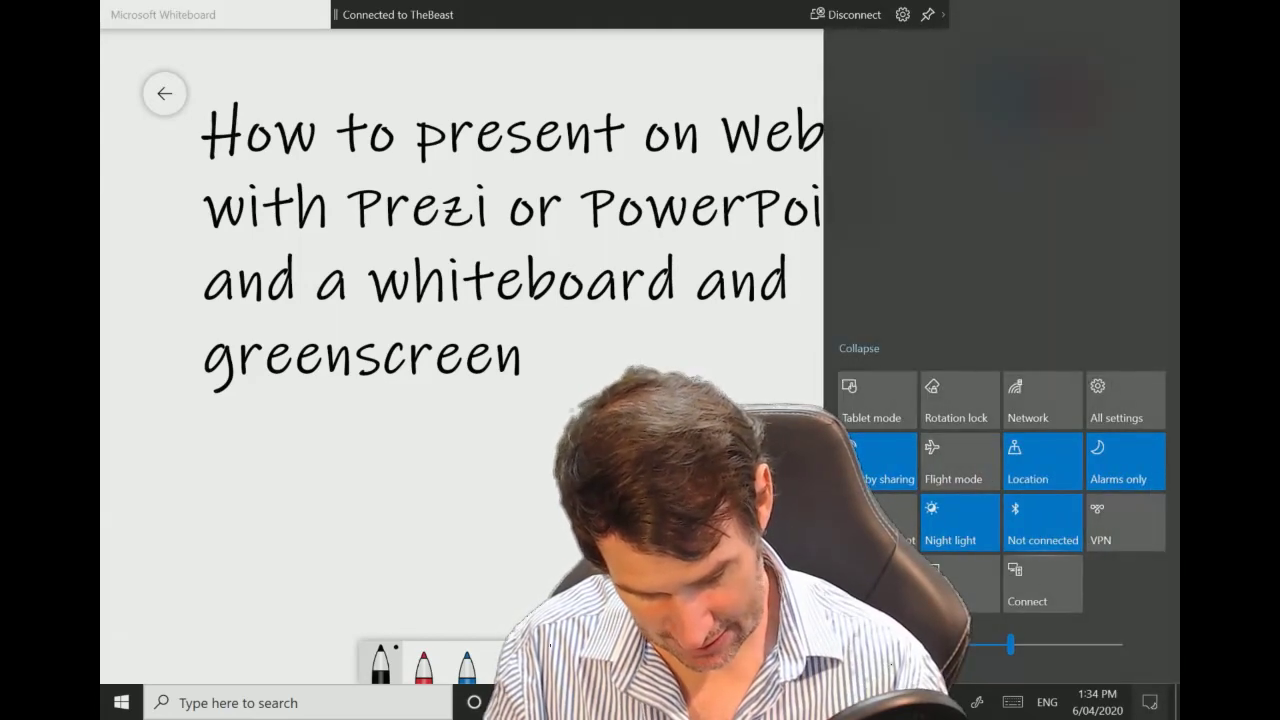
key(Escape)
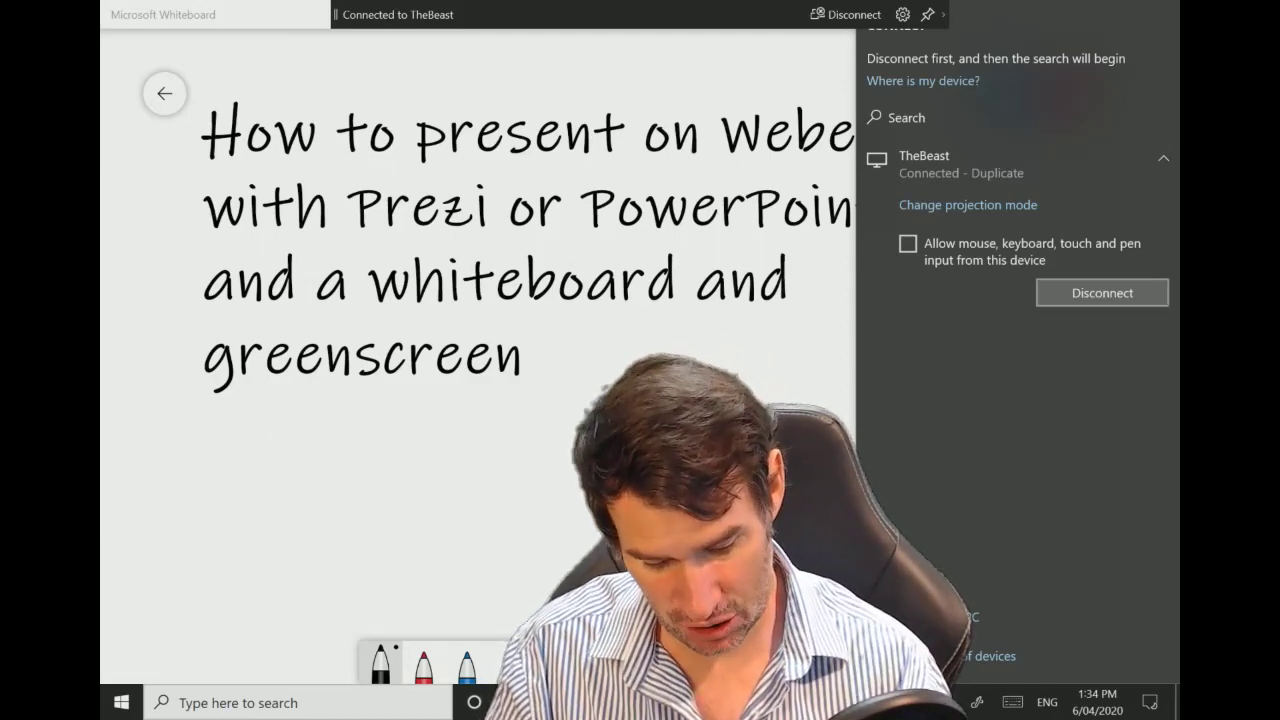
click(1102, 293)
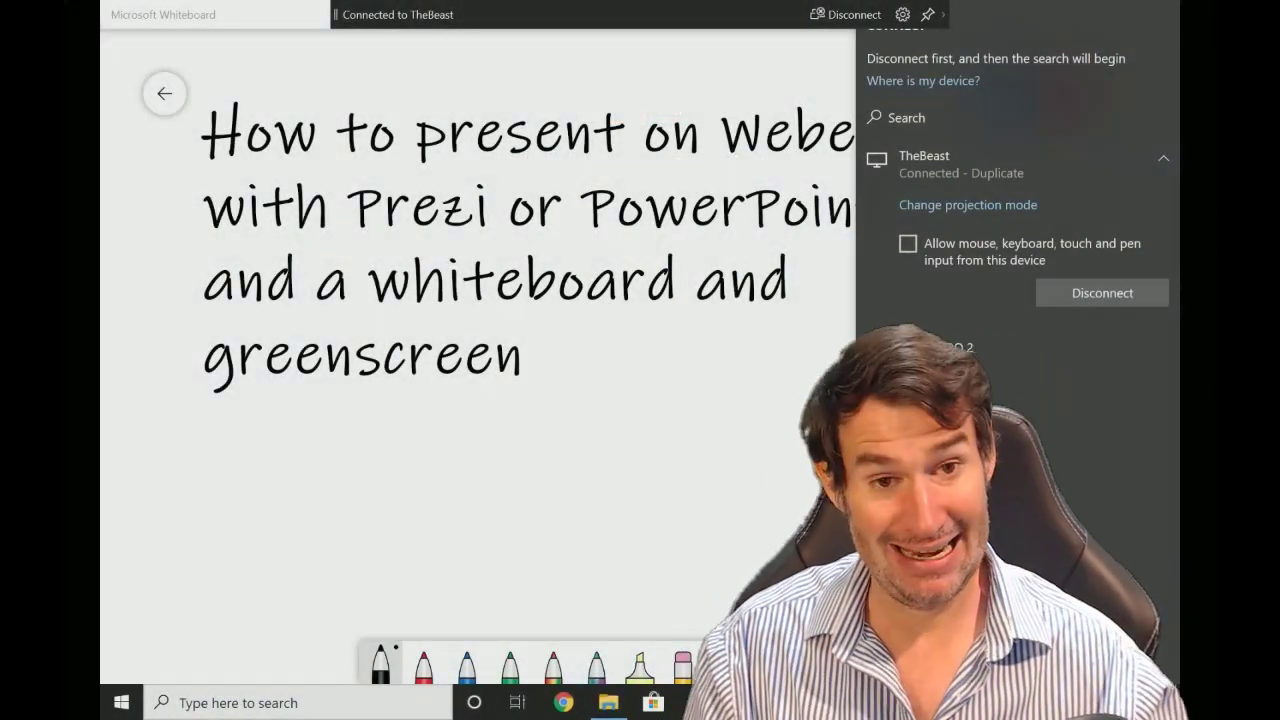
Close the connect panel and select the handwritten title on the Whiteboard board with Ctrl+A.
key(Escape)
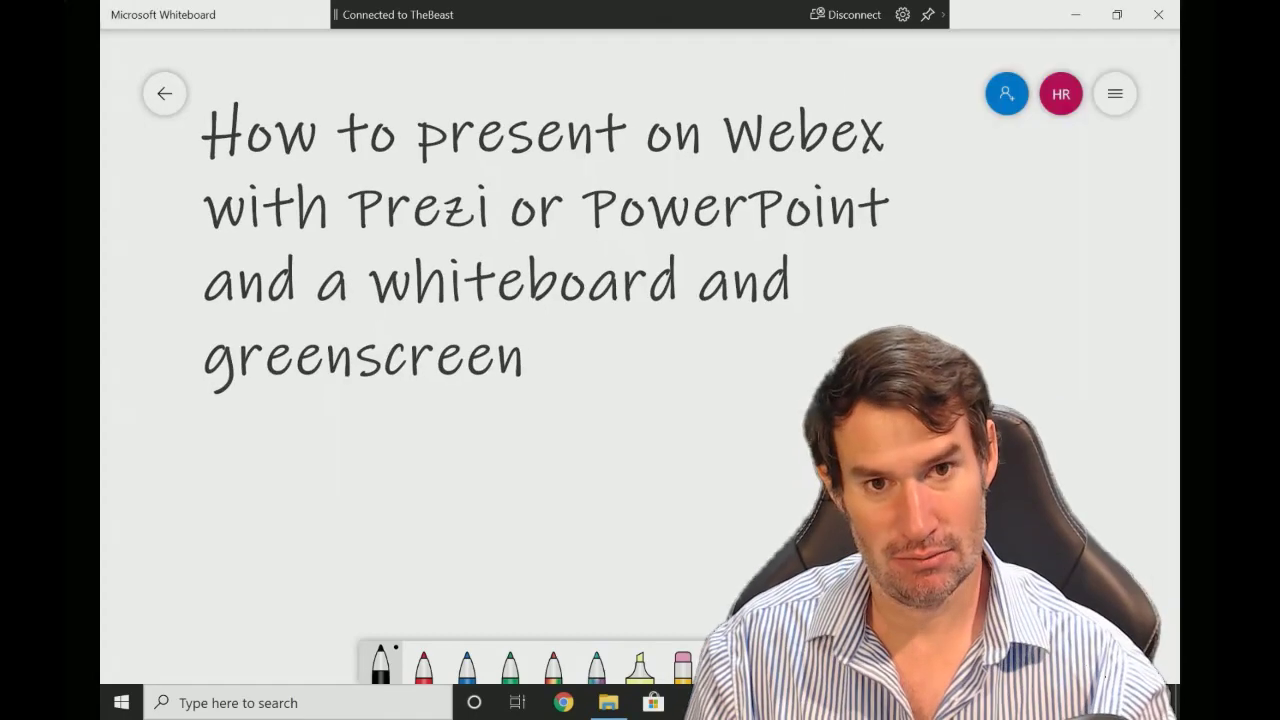
key(ctrl+a)
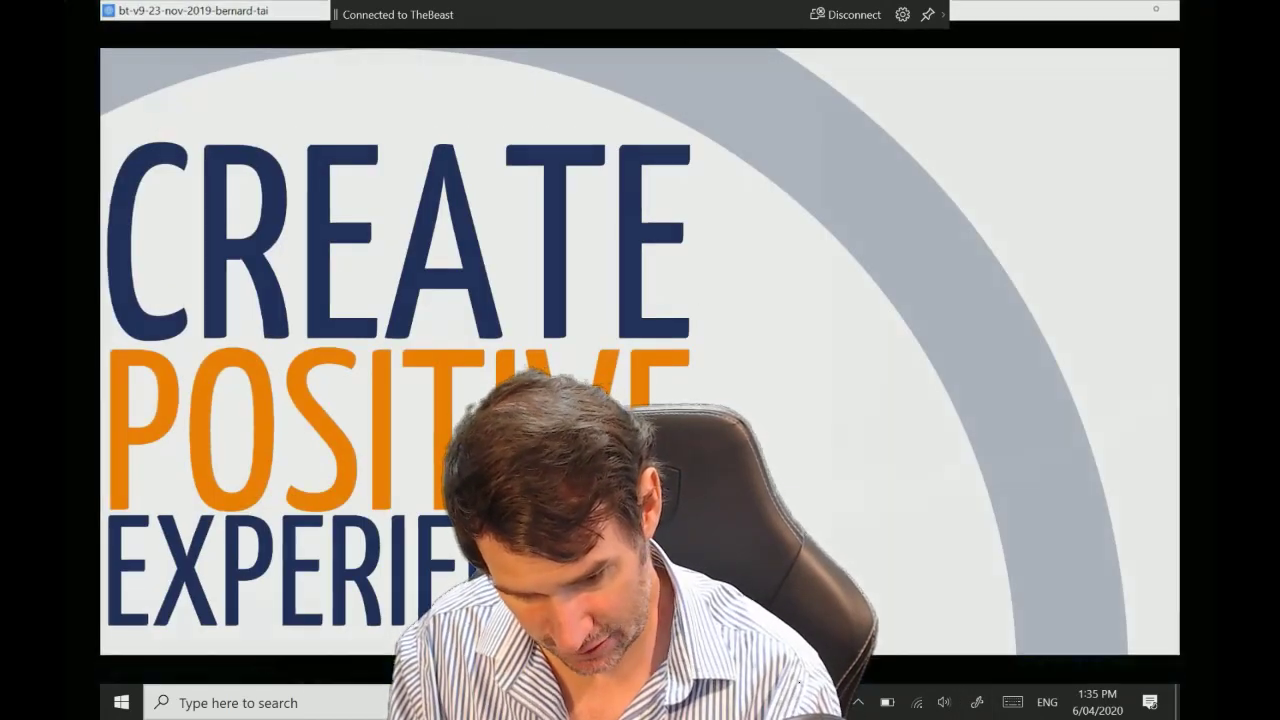
Close the Prezi presentation window and relaunch Microsoft Whiteboard from the Windows Ink tray menu.
click(1157, 10)
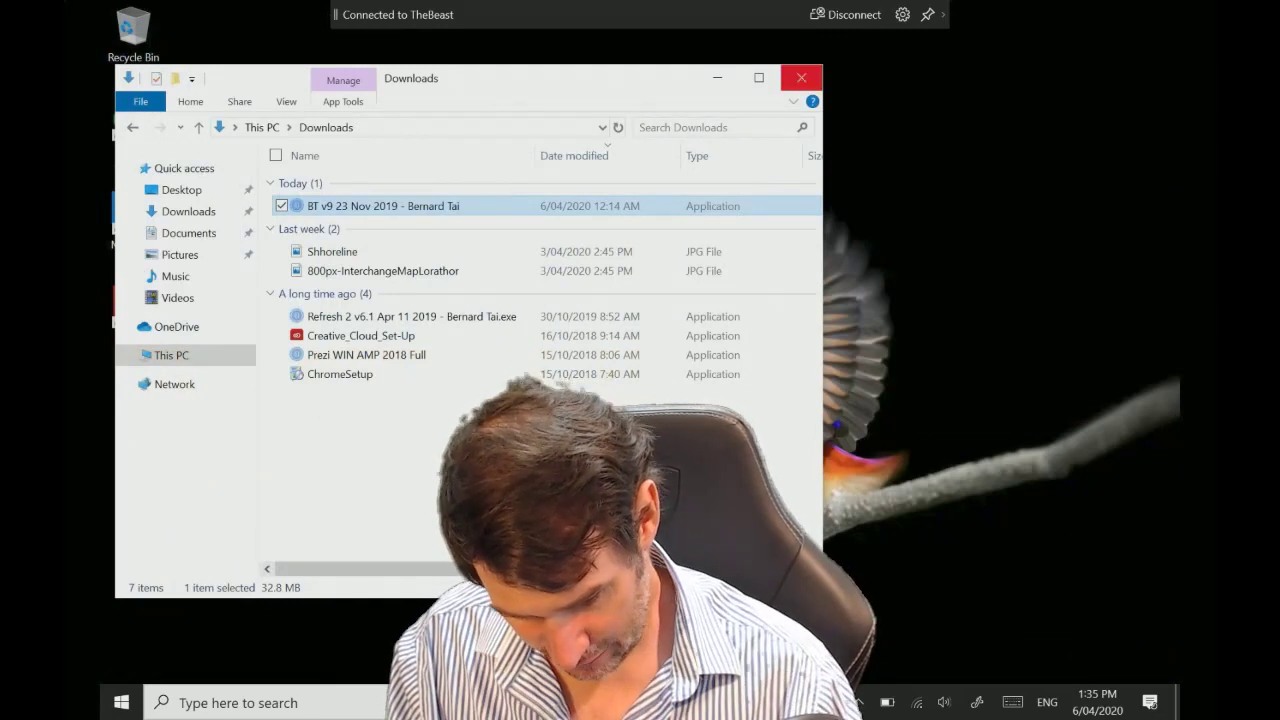
click(976, 702)
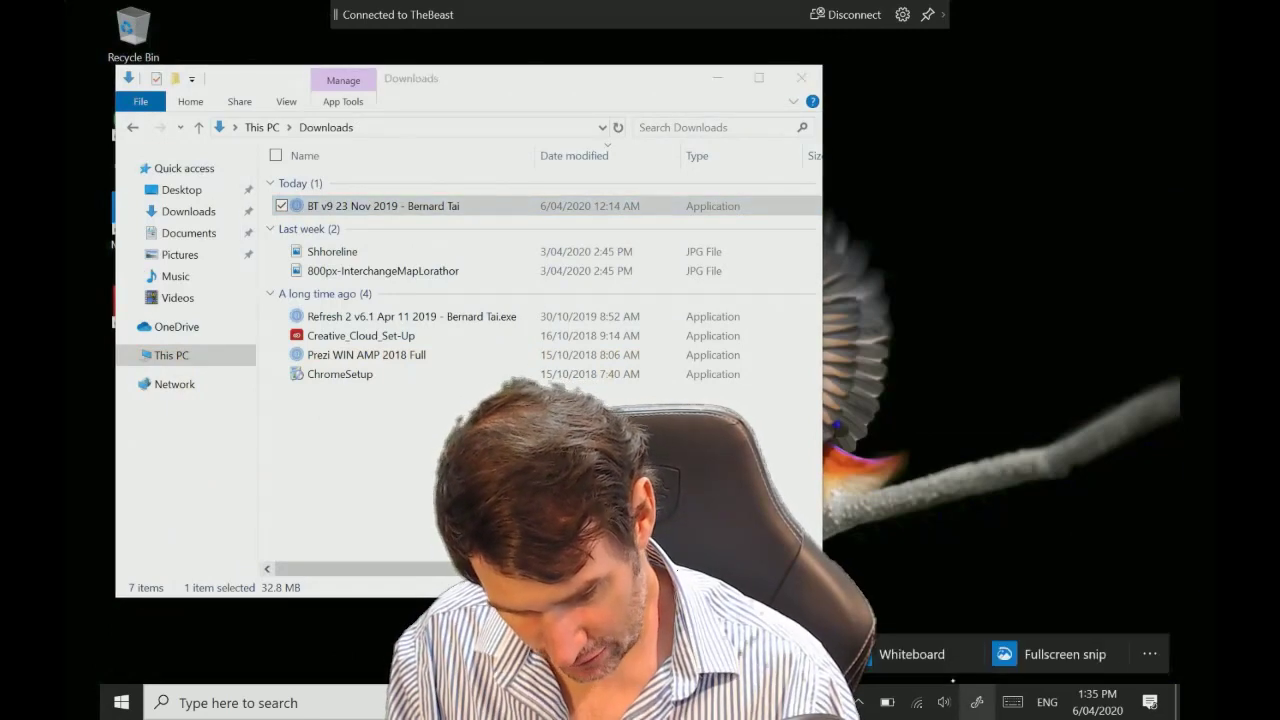
click(965, 654)
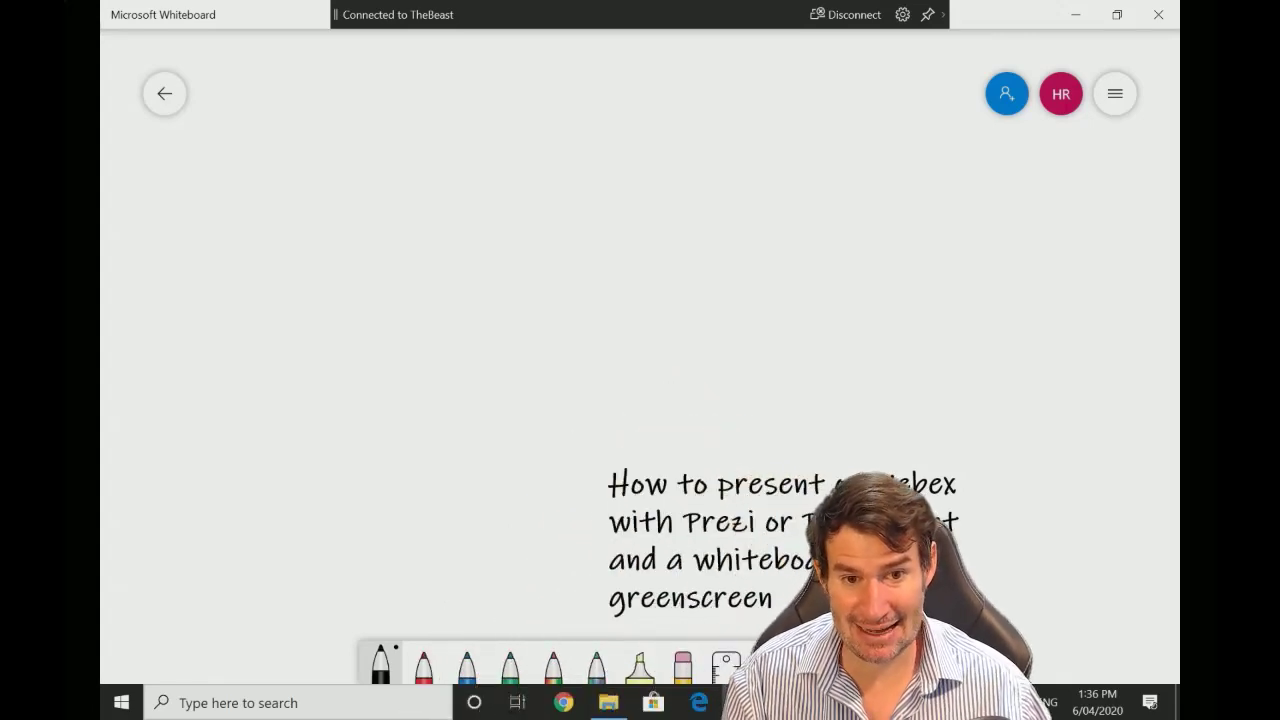
scroll(330, 180, up, 10)
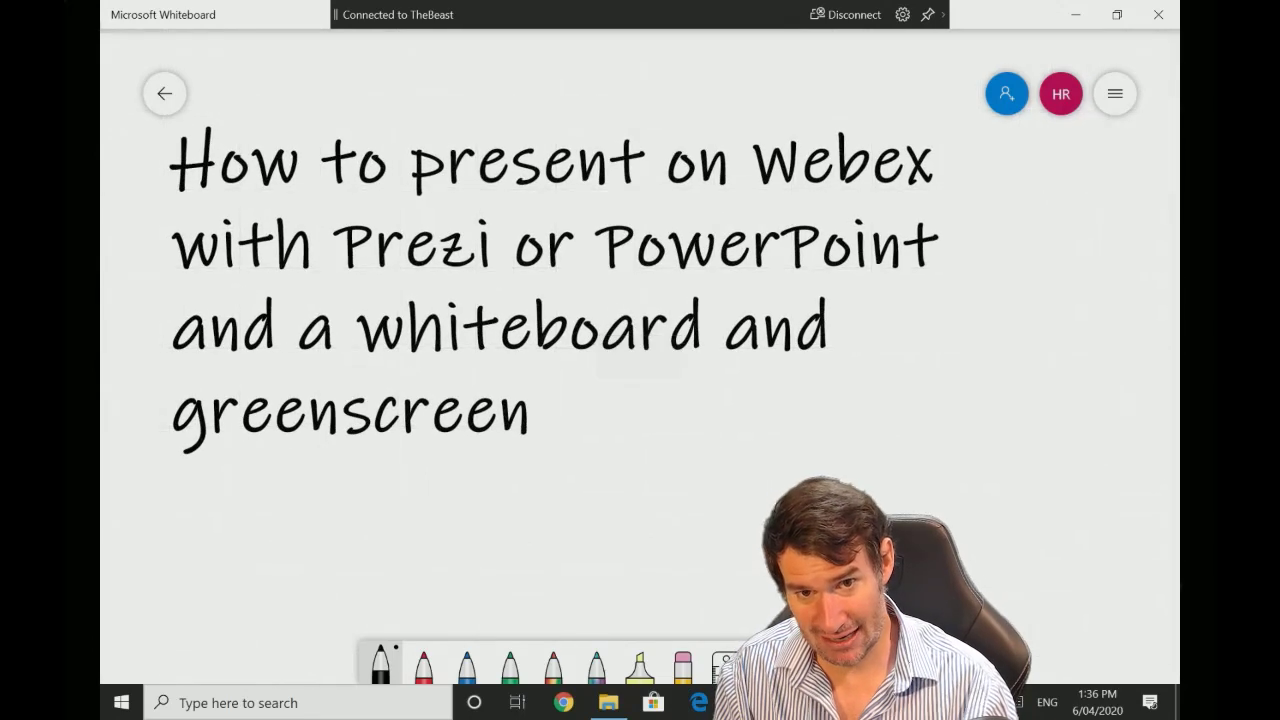
scroll(432, 310, down, 10)
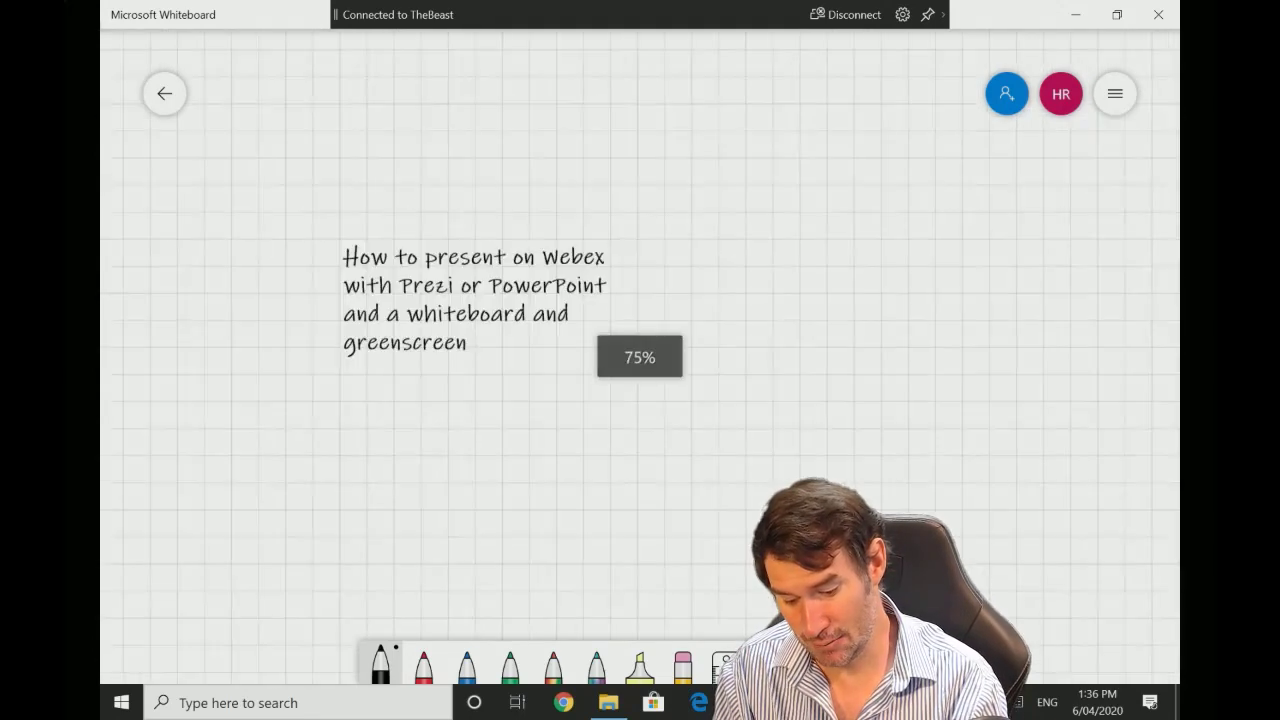
scroll(374, 324, up, 7)
scroll(640, 360, up, 1)
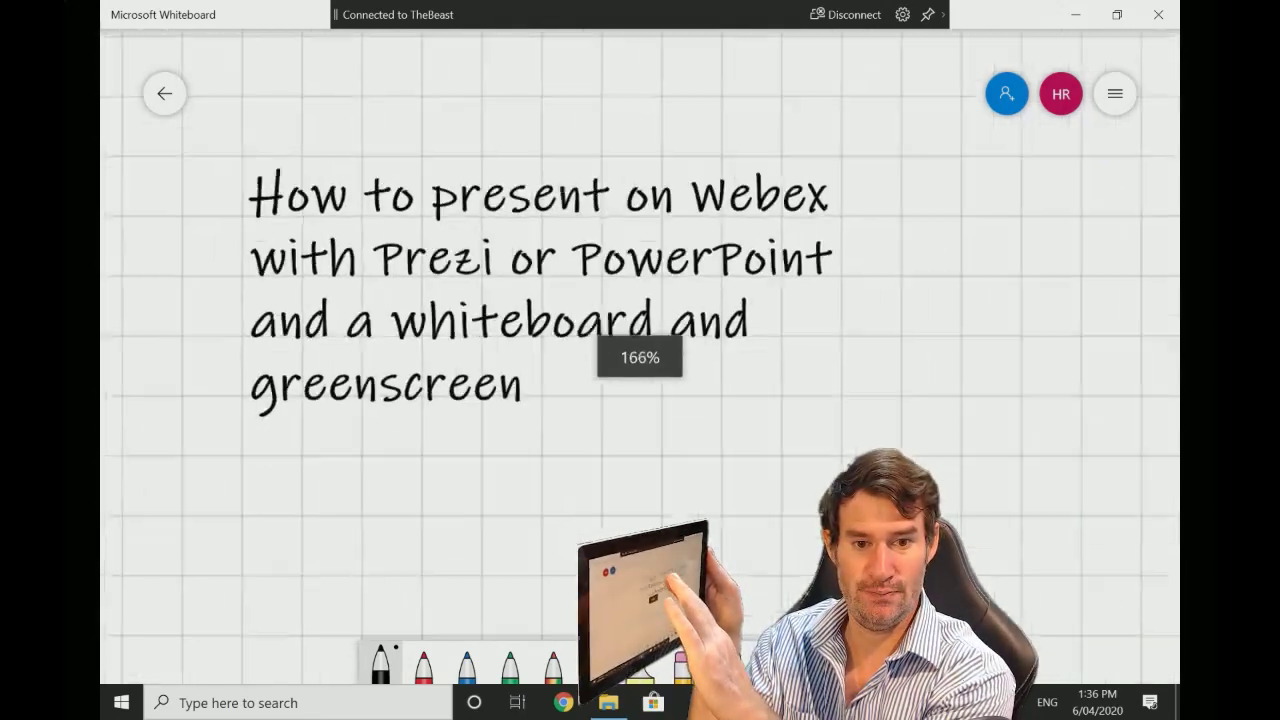
scroll(640, 360, down, 8)
scroll(640, 360, up, 6)
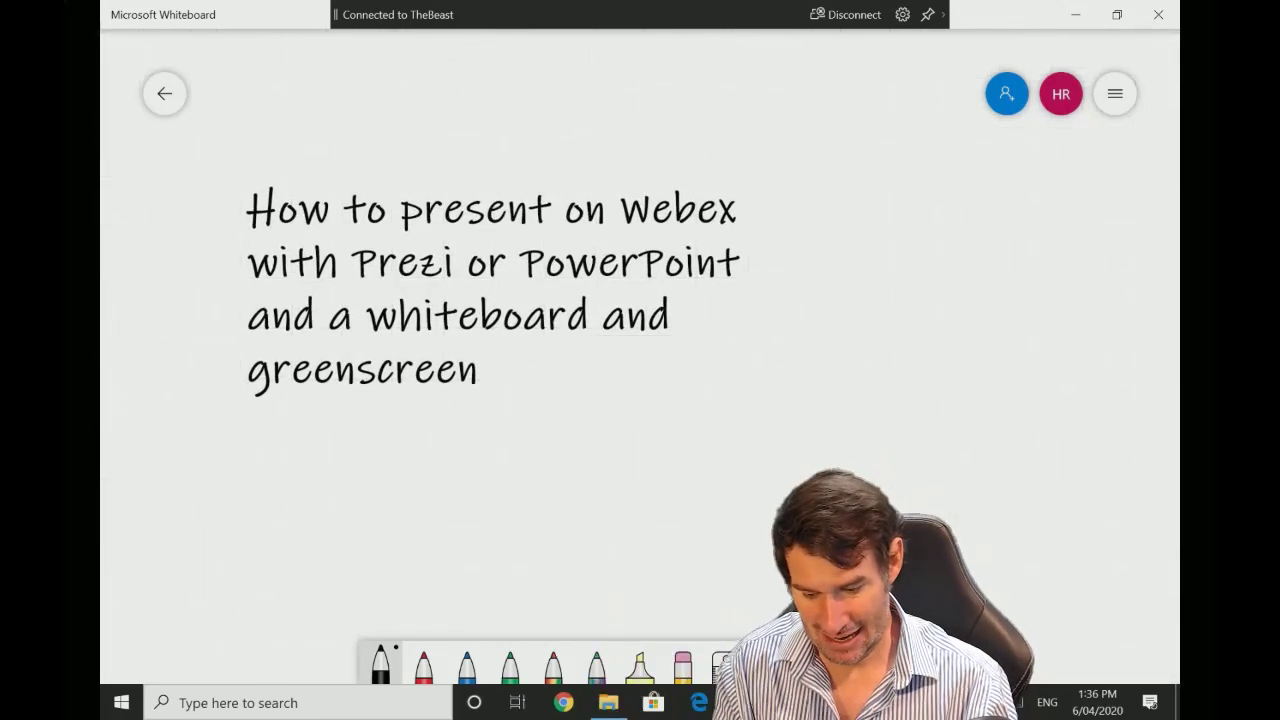
Handwrite the word WRITE in black ink below the title.
scroll(640, 360, down, 3)
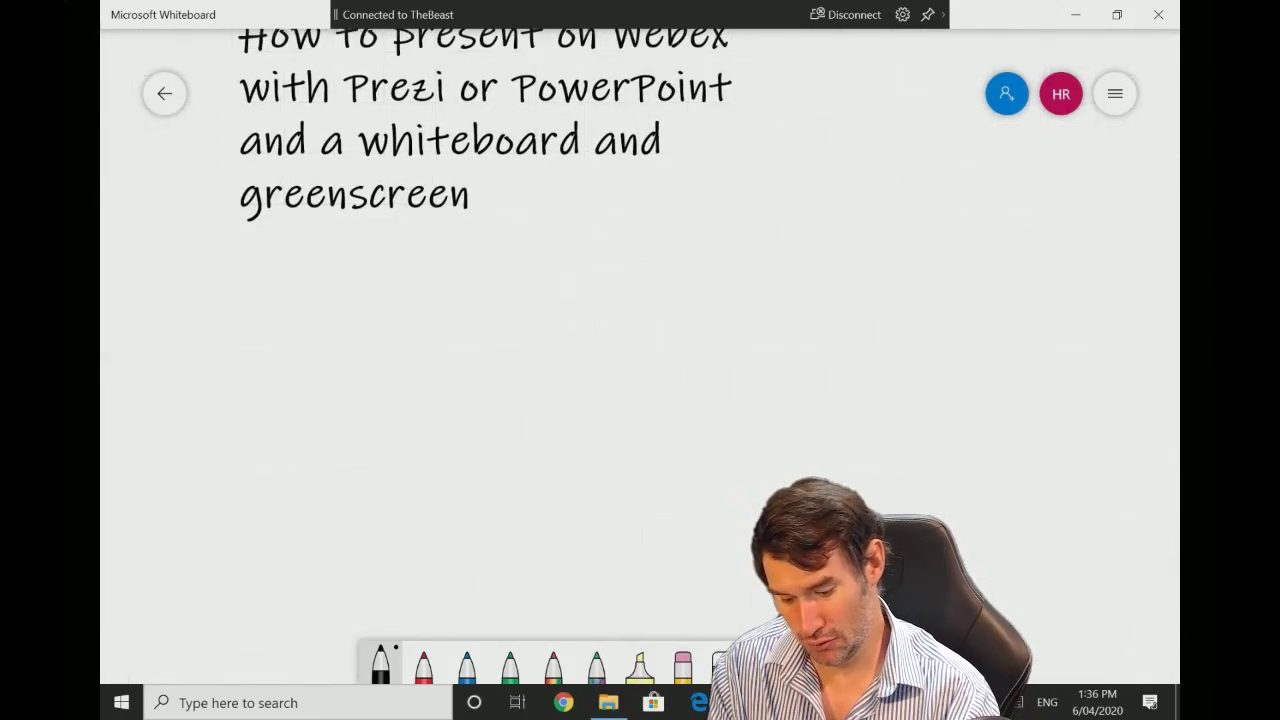
mouse_move(258, 278)
mouse_down()
mouse_move(262, 345)
mouse_move(320, 280)
mouse_up()
mouse_move(340, 288)
mouse_down()
mouse_move(340, 342)
mouse_move(376, 338)
mouse_up()
drag(392, 272, 390, 330)
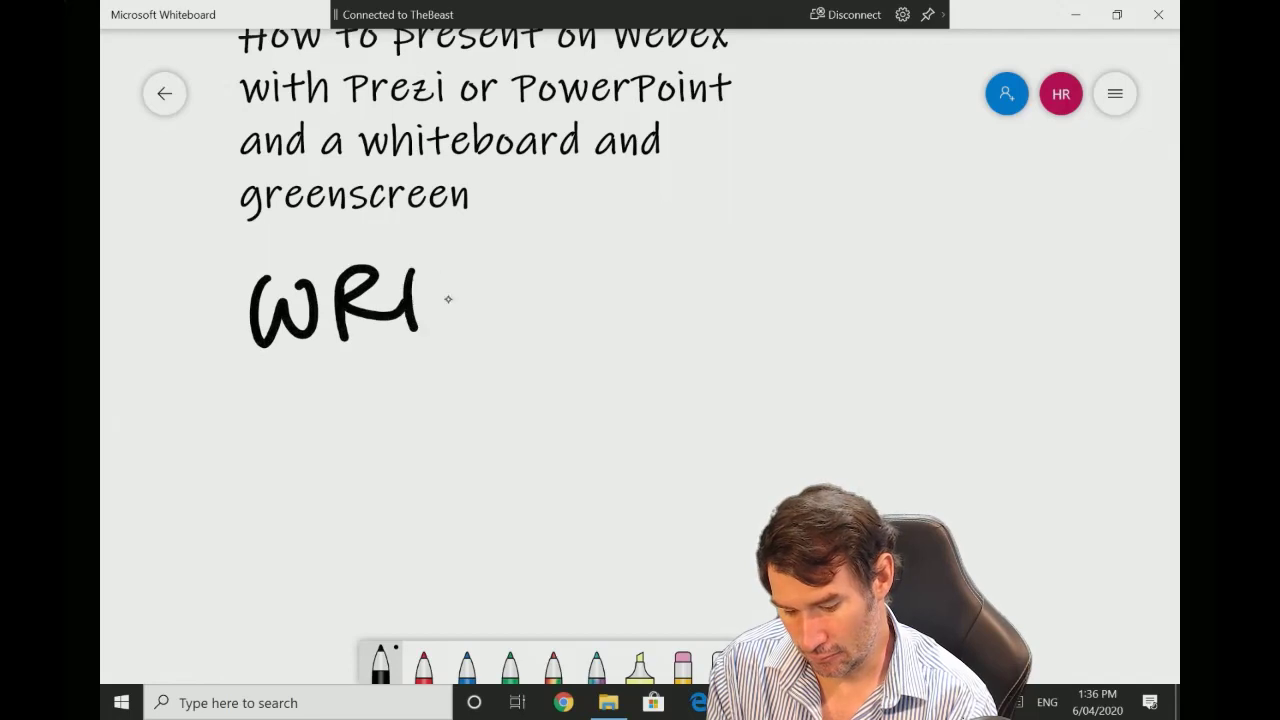
drag(446, 278, 446, 346)
mouse_move(428, 278)
mouse_down()
mouse_move(492, 272)
mouse_move(544, 318)
mouse_up()
mouse_move(506, 304)
mouse_down()
mouse_move(530, 298)
mouse_move(536, 262)
mouse_up()
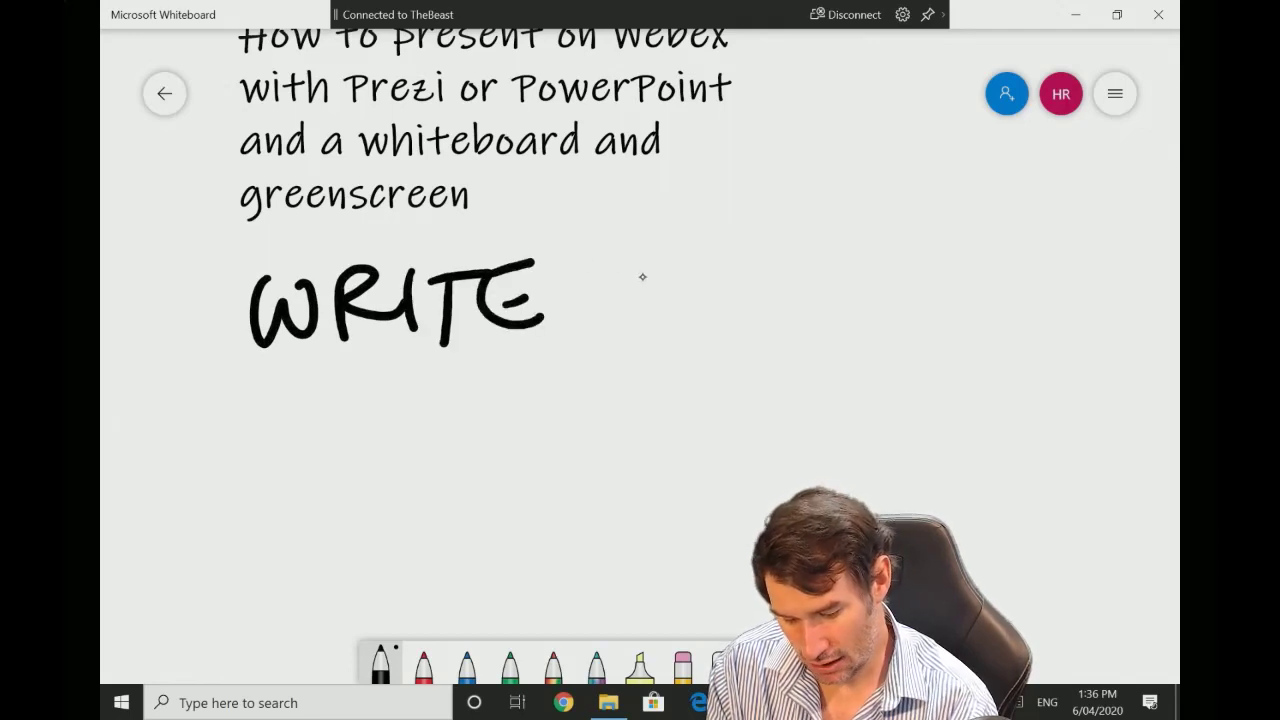
Handwrite the word DRAW beneath WRITE.
drag(314, 400, 314, 476)
drag(312, 392, 318, 472)
drag(400, 402, 404, 472)
mouse_move(396, 392)
mouse_down()
mouse_move(448, 454)
mouse_move(488, 460)
mouse_move(480, 426)
mouse_up()
drag(482, 404, 572, 348)
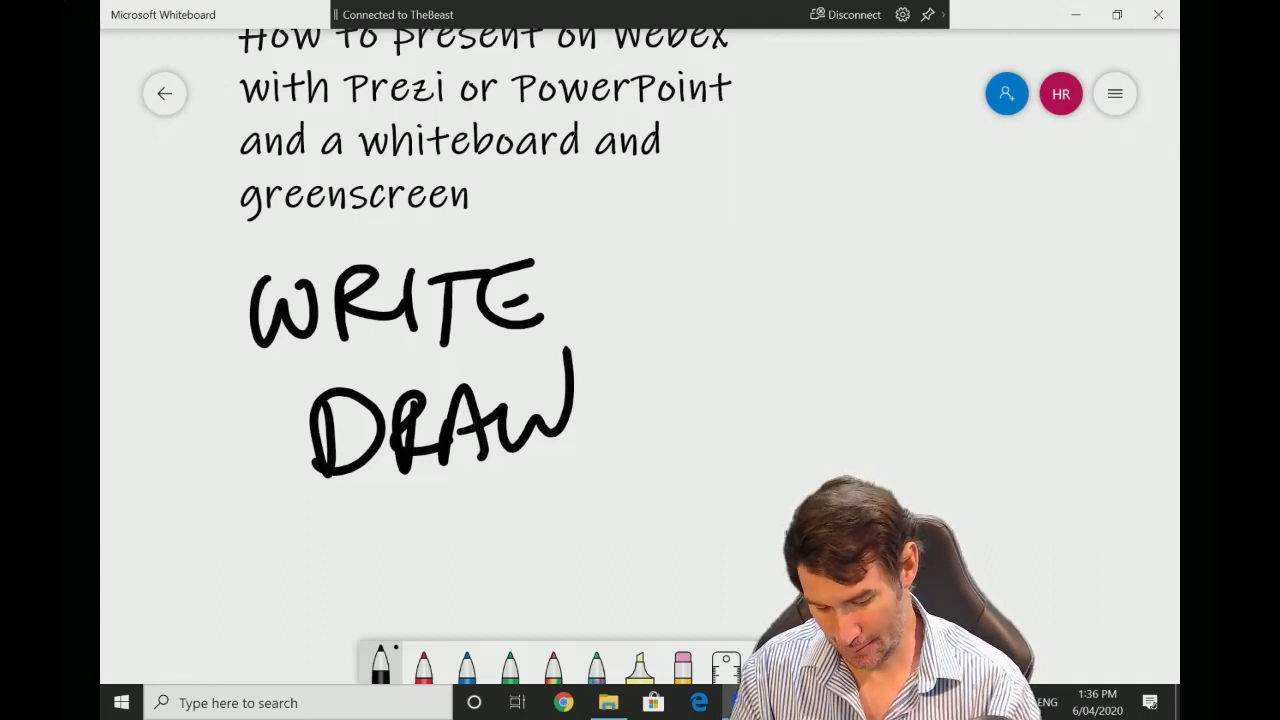
Add a text box to the board from the right-click menu and dismiss the touch keyboard.
right_click(788, 125)
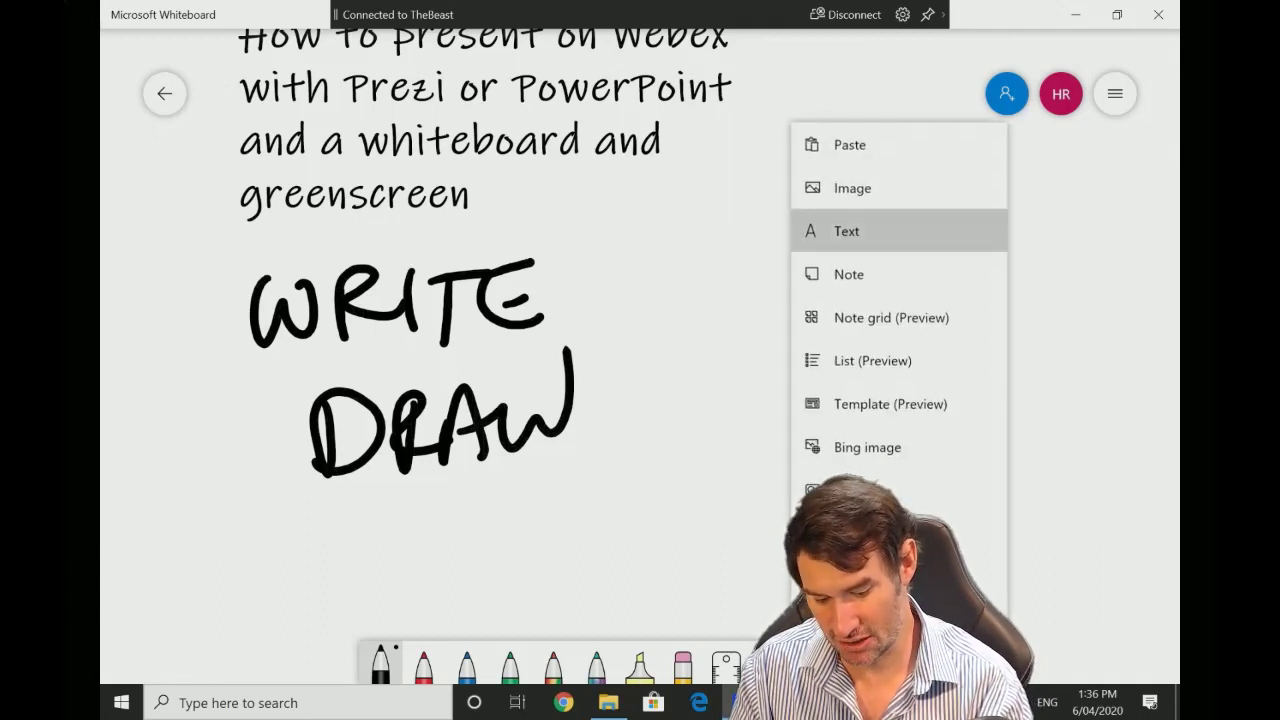
click(857, 229)
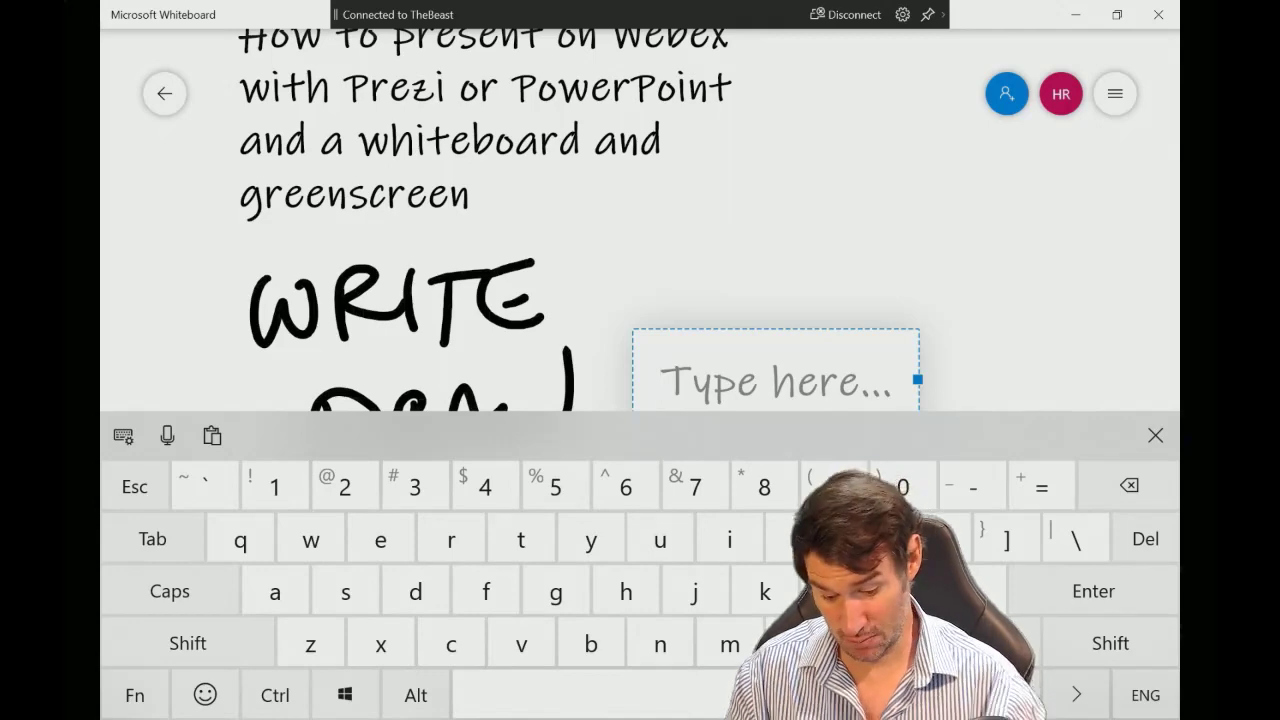
click(1155, 435)
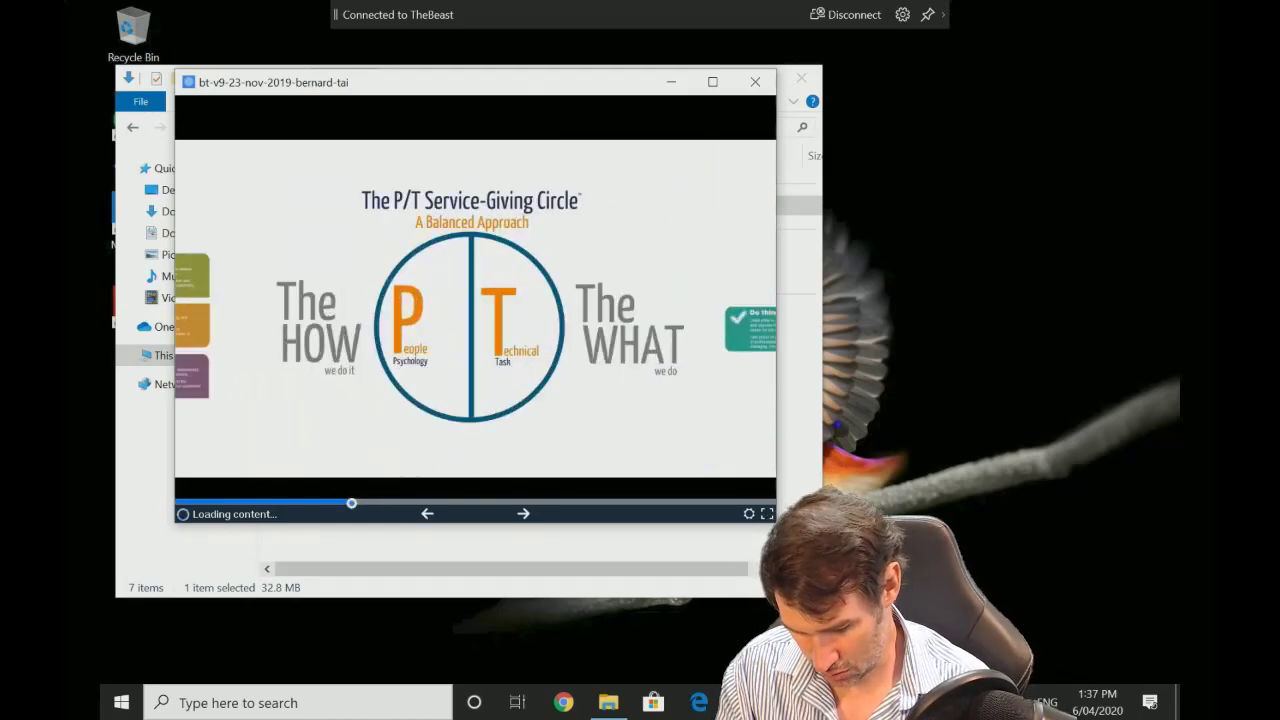
Go back two slides to CREATE POSITIVE EXPERIENCES, maximize the window, then switch back to Whiteboard.
click(291, 503)
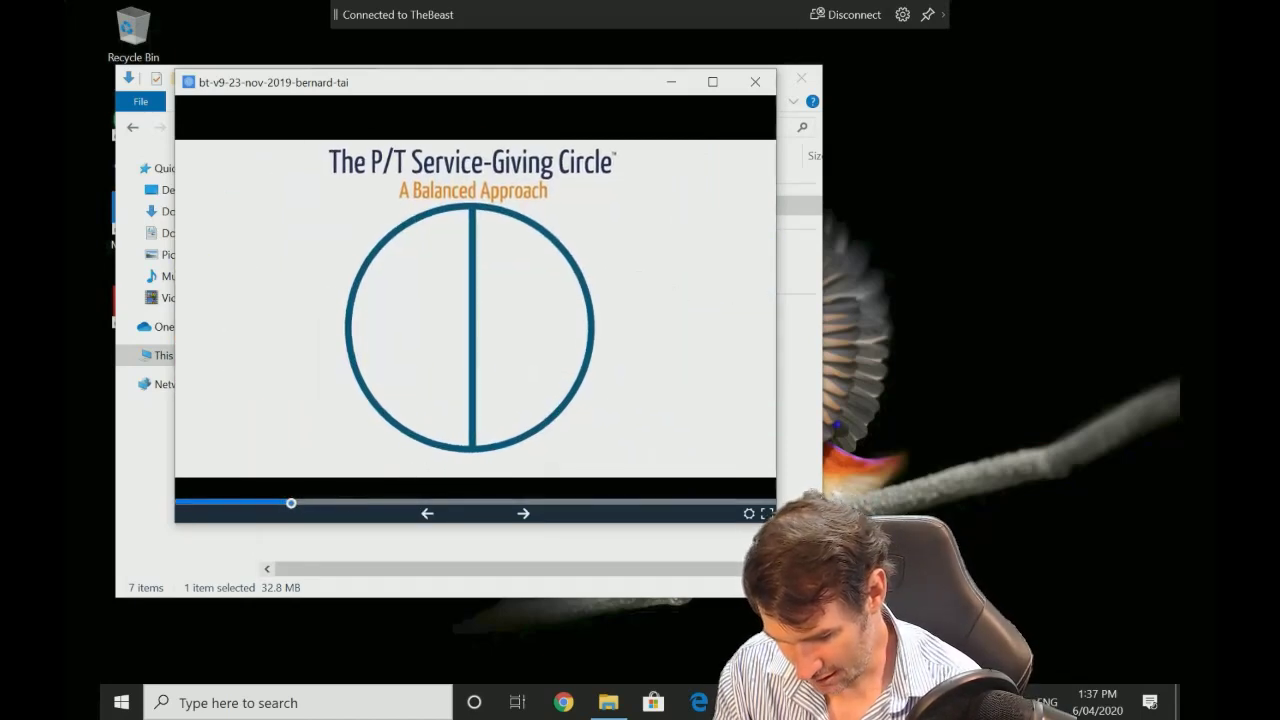
click(257, 503)
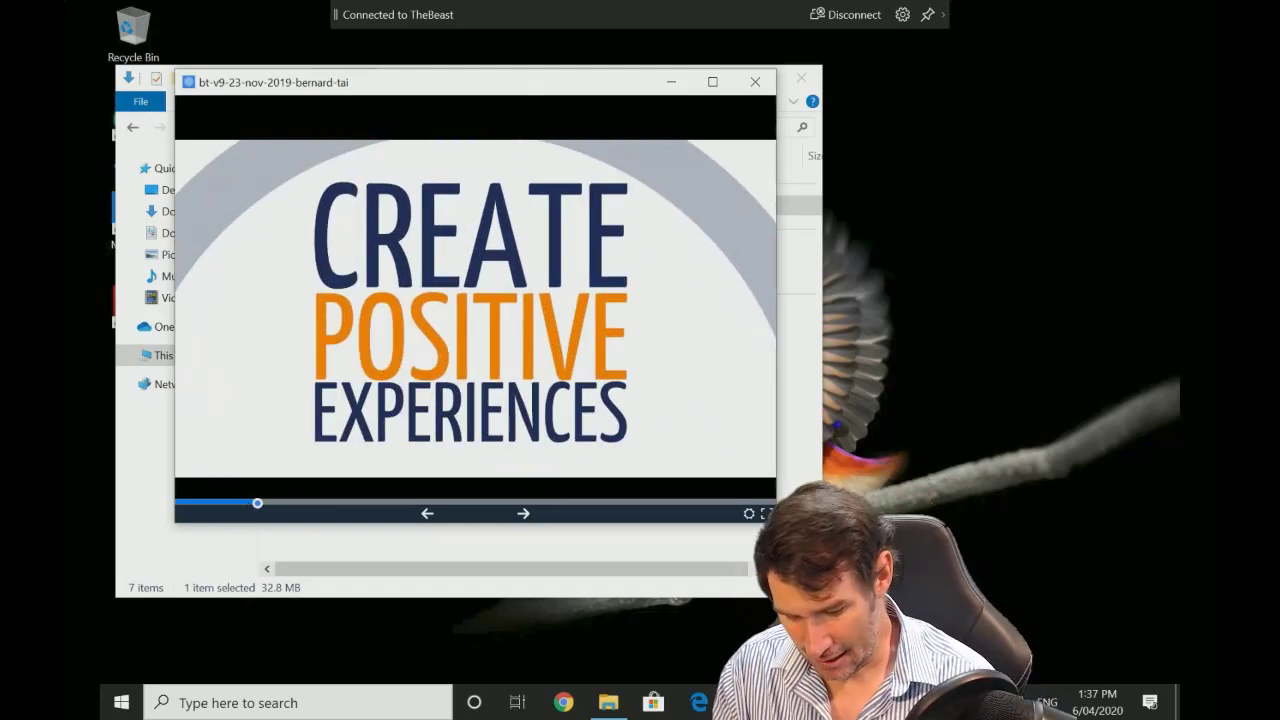
key(super+Up)
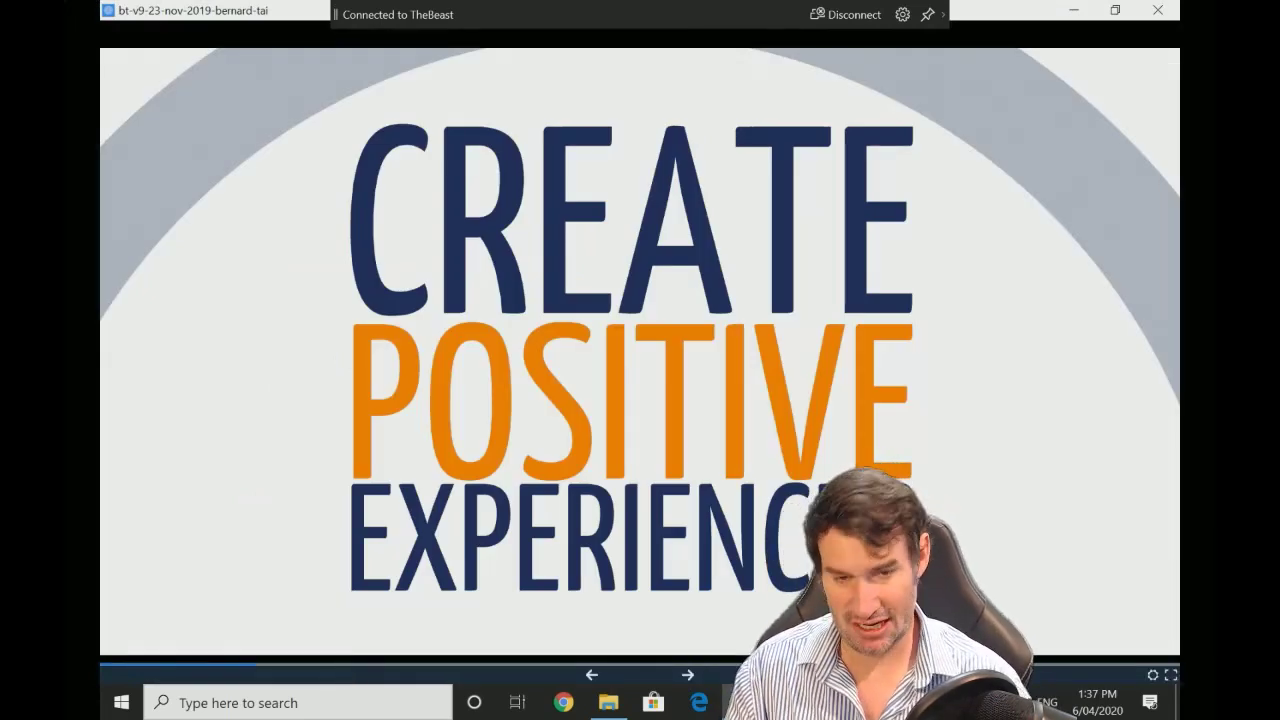
key(Print)
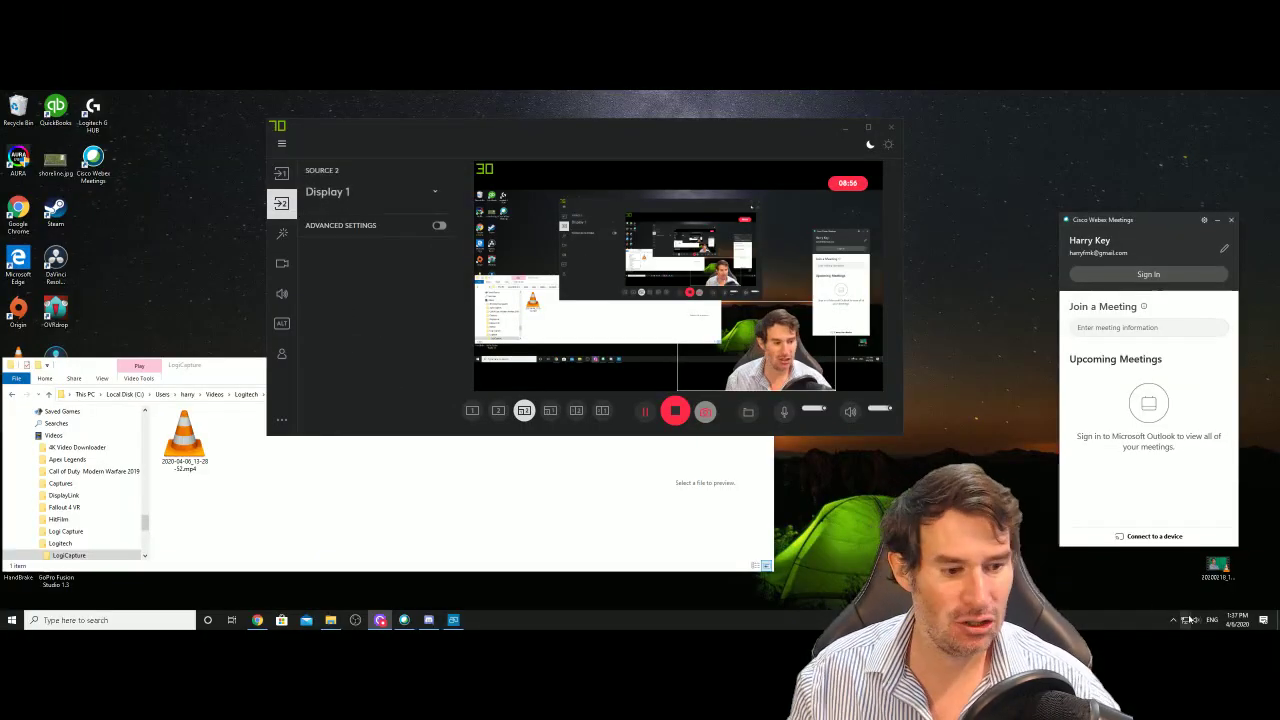
Turn on Show Windows Ink Workspace button in the taskbar options and open its pen panel.
click(1174, 620)
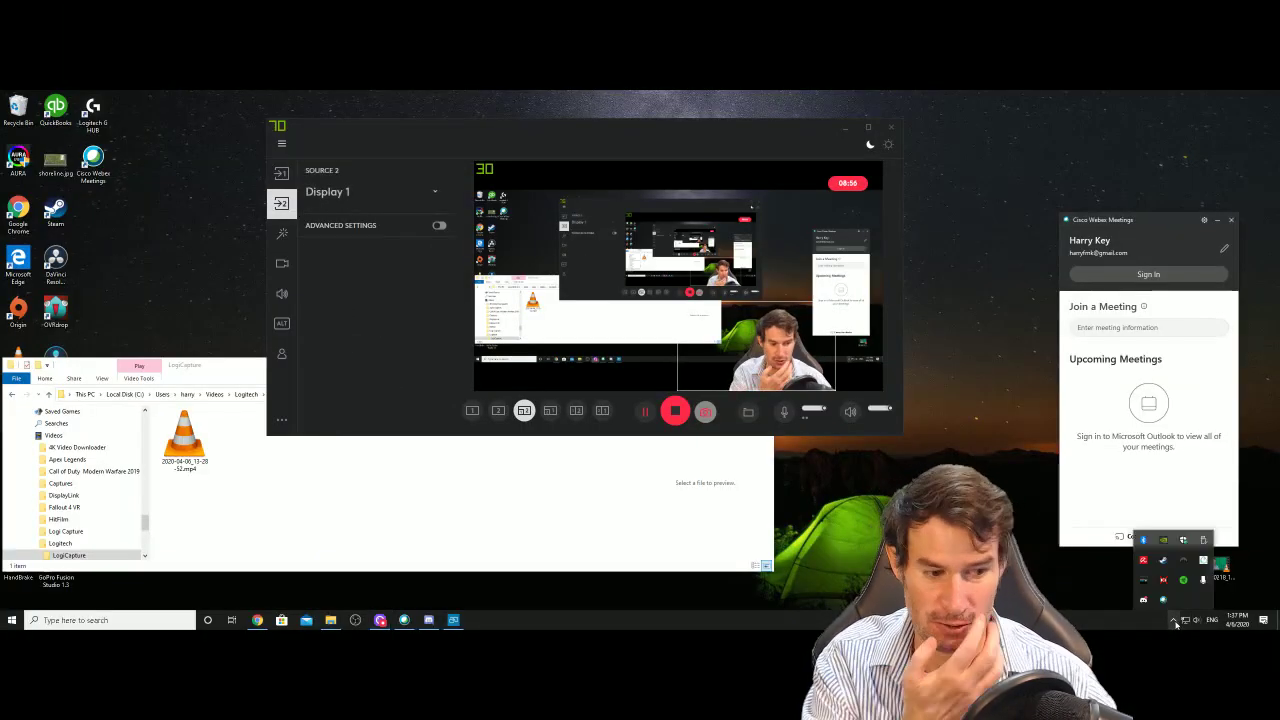
right_click(1176, 622)
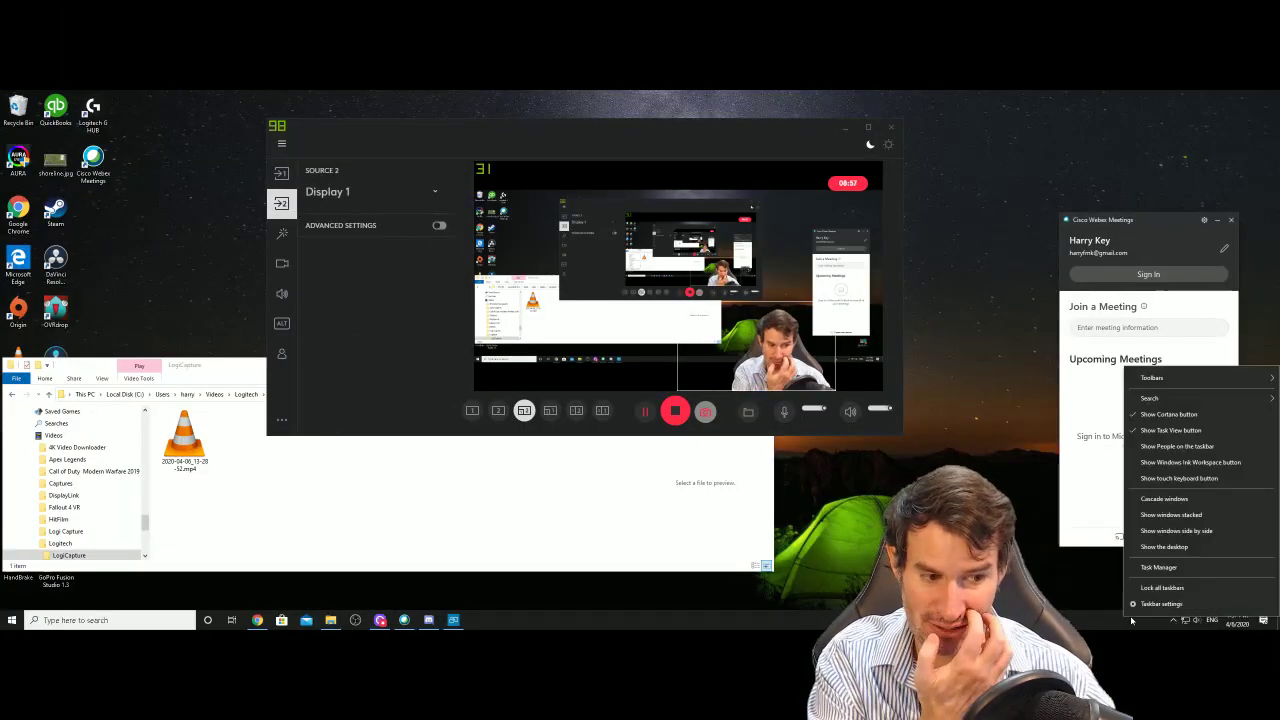
click(1077, 625)
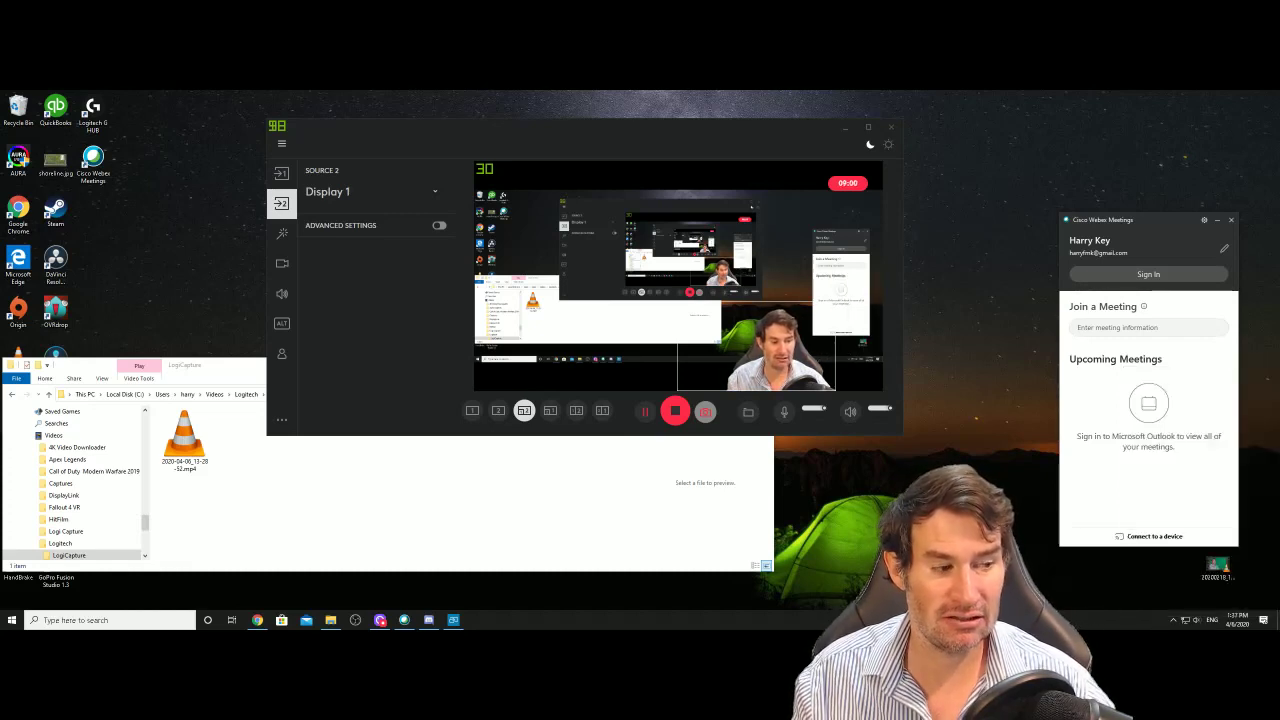
right_click(1000, 622)
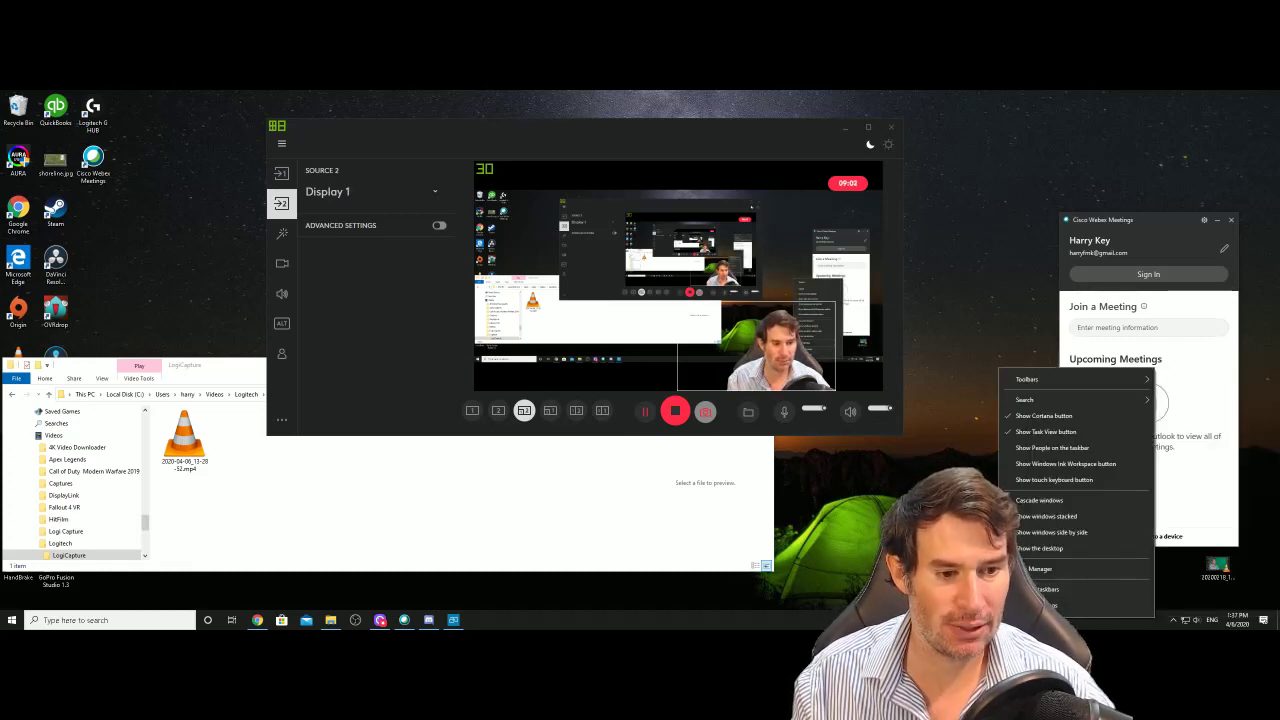
click(1066, 466)
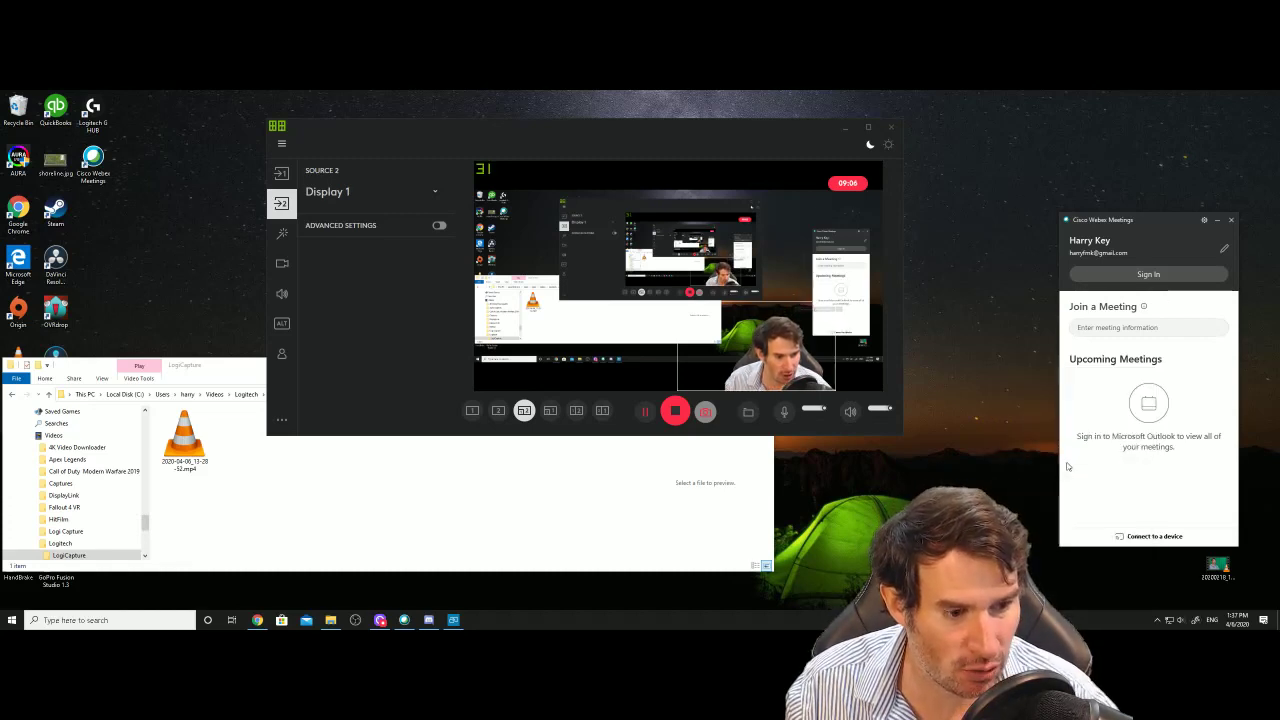
click(1198, 620)
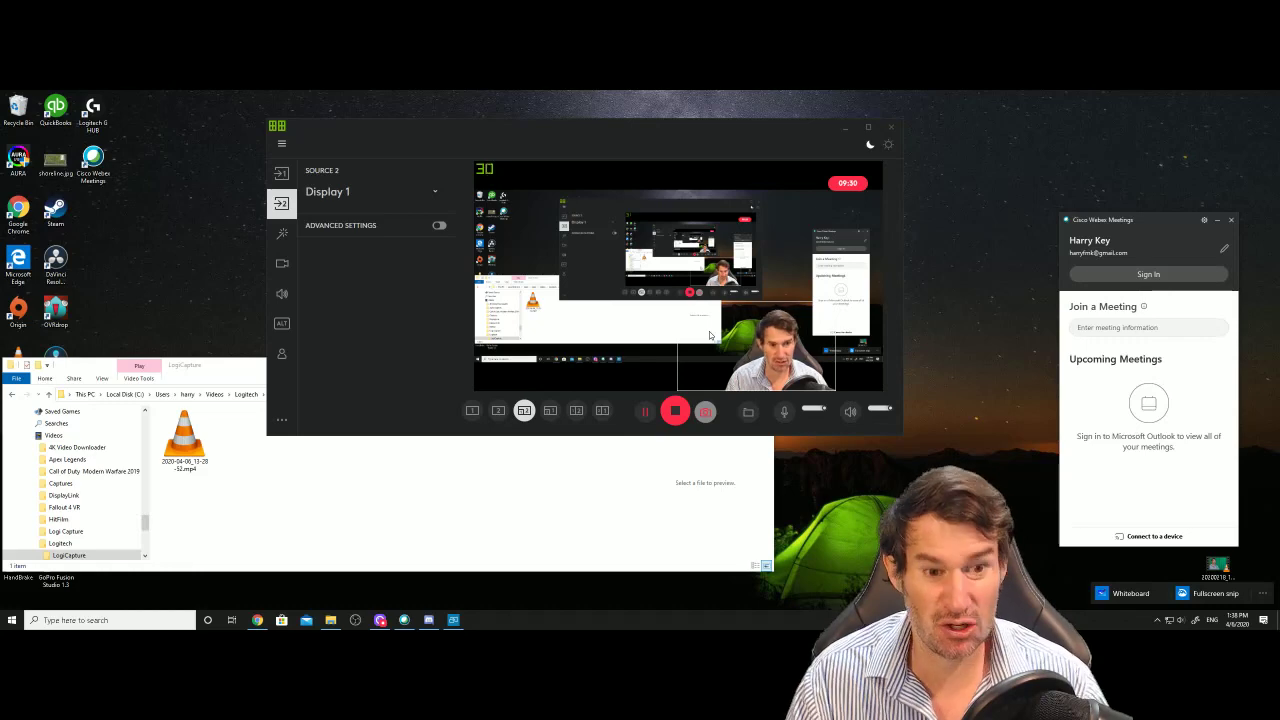
Launch Whiteboard from Ink Workspace, maximize it, and decline the updated policy terms.
click(1137, 593)
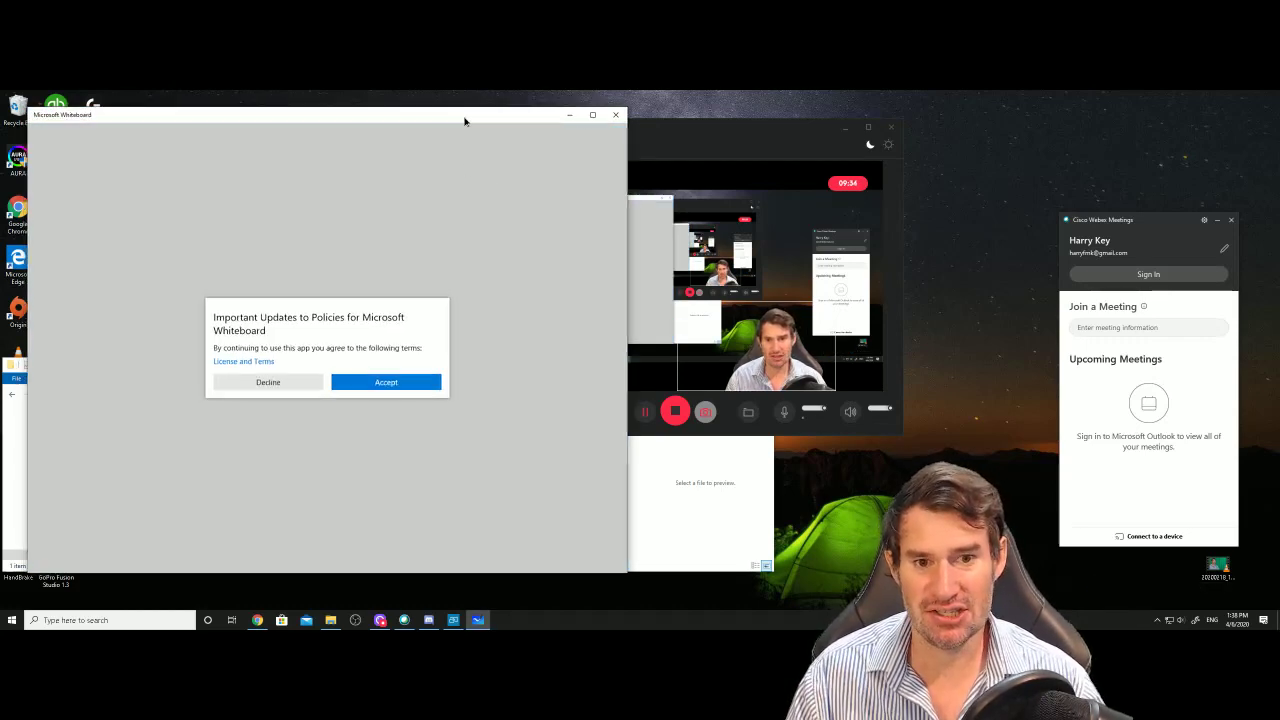
mouse_move(466, 120)
mouse_down()
mouse_move(131, 91)
mouse_move(466, 120)
mouse_up()
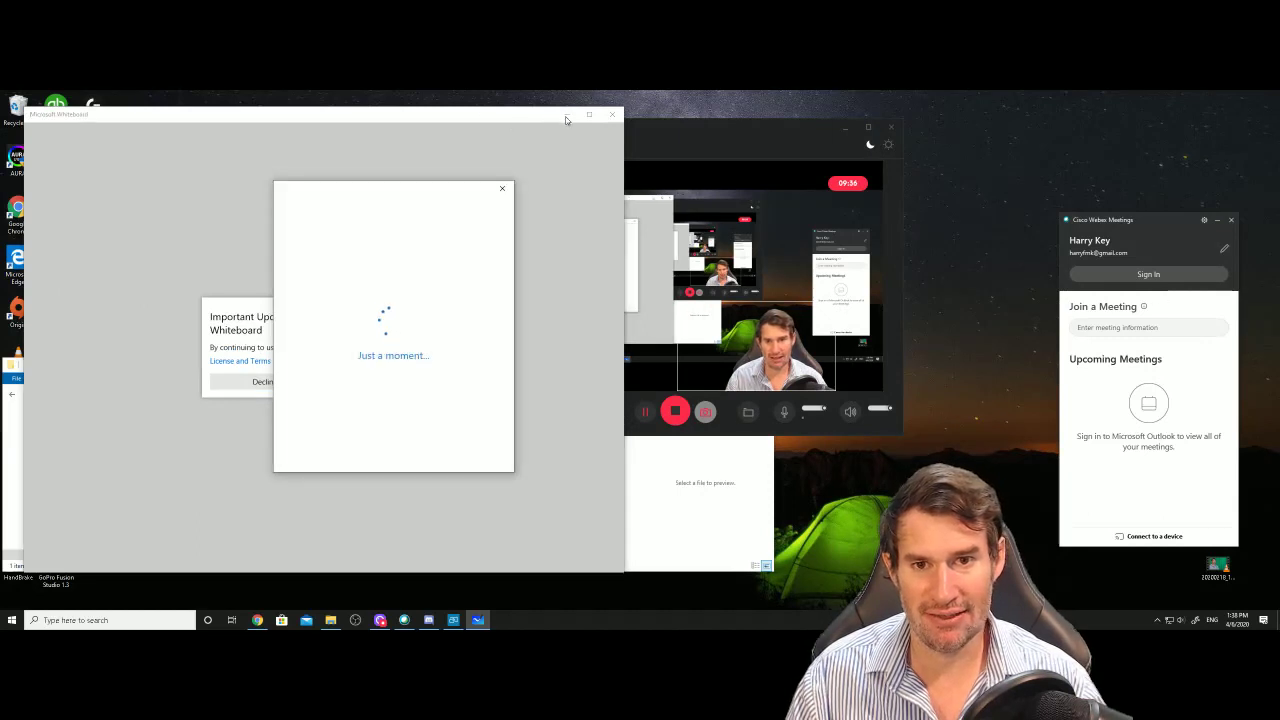
click(589, 114)
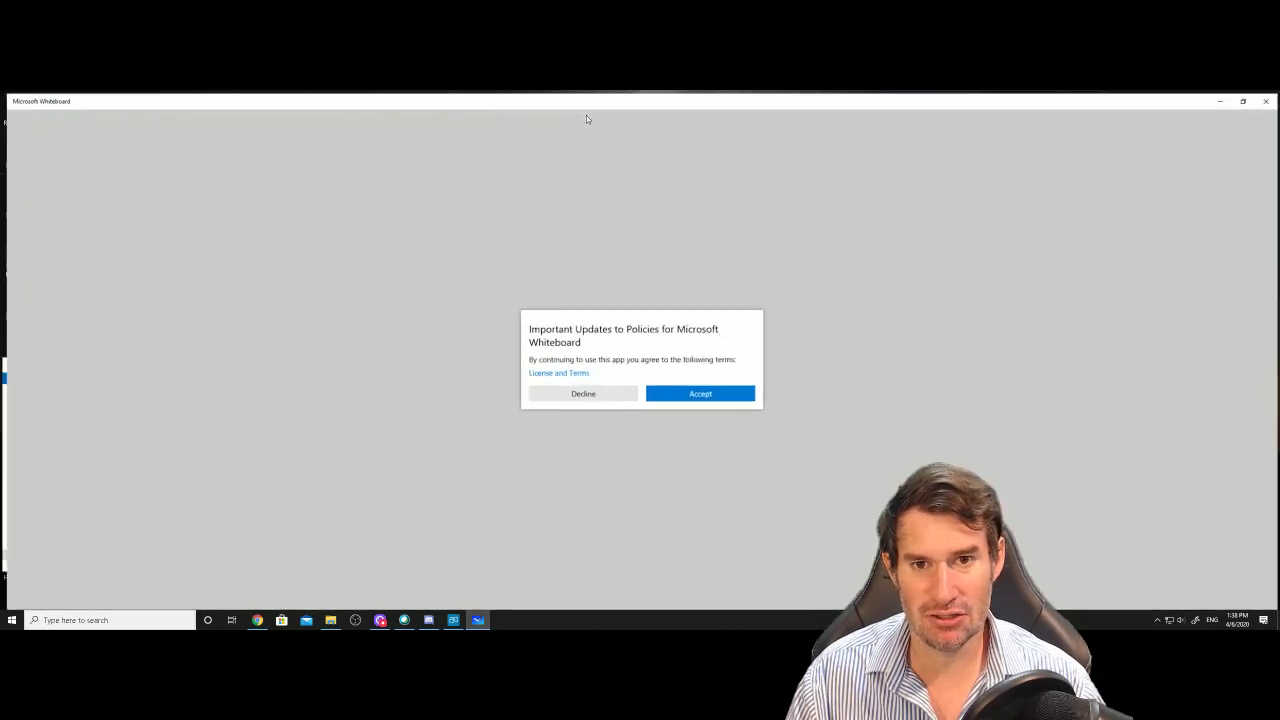
click(620, 393)
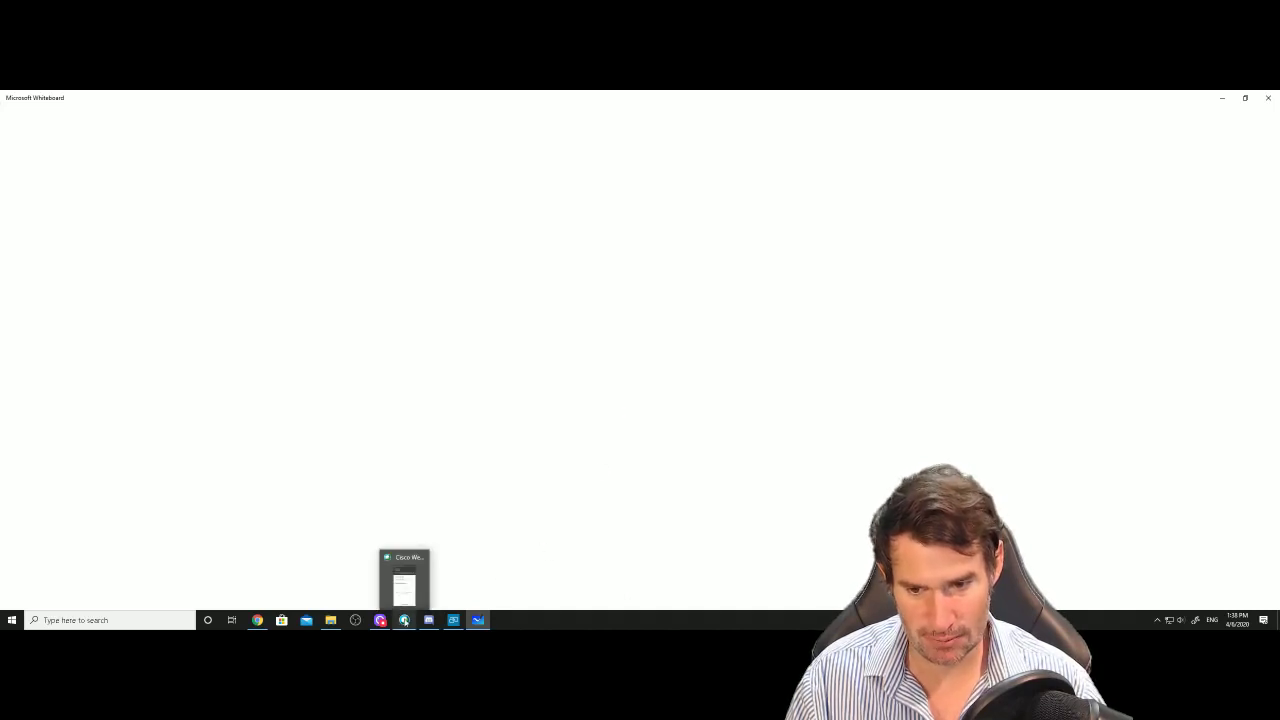
Close Cisco Webex Meetings, move the Logi Capture window left, and close Whiteboard.
click(404, 620)
click(1231, 219)
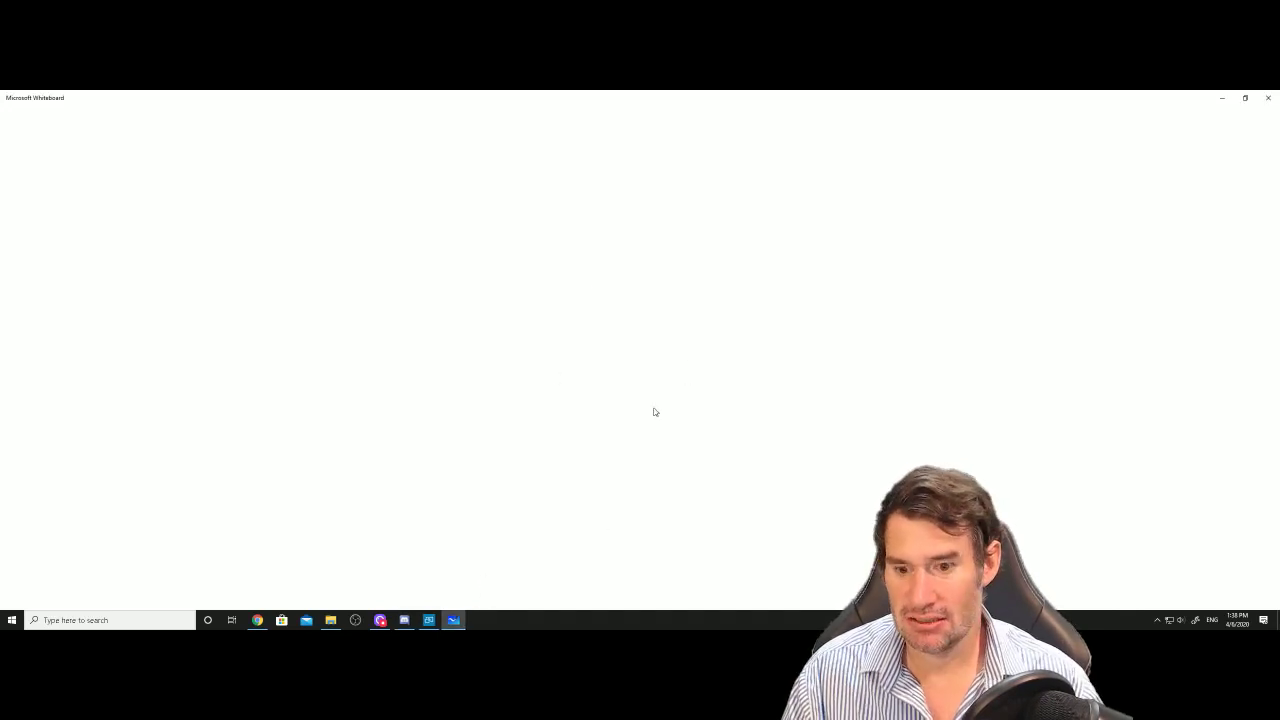
click(380, 620)
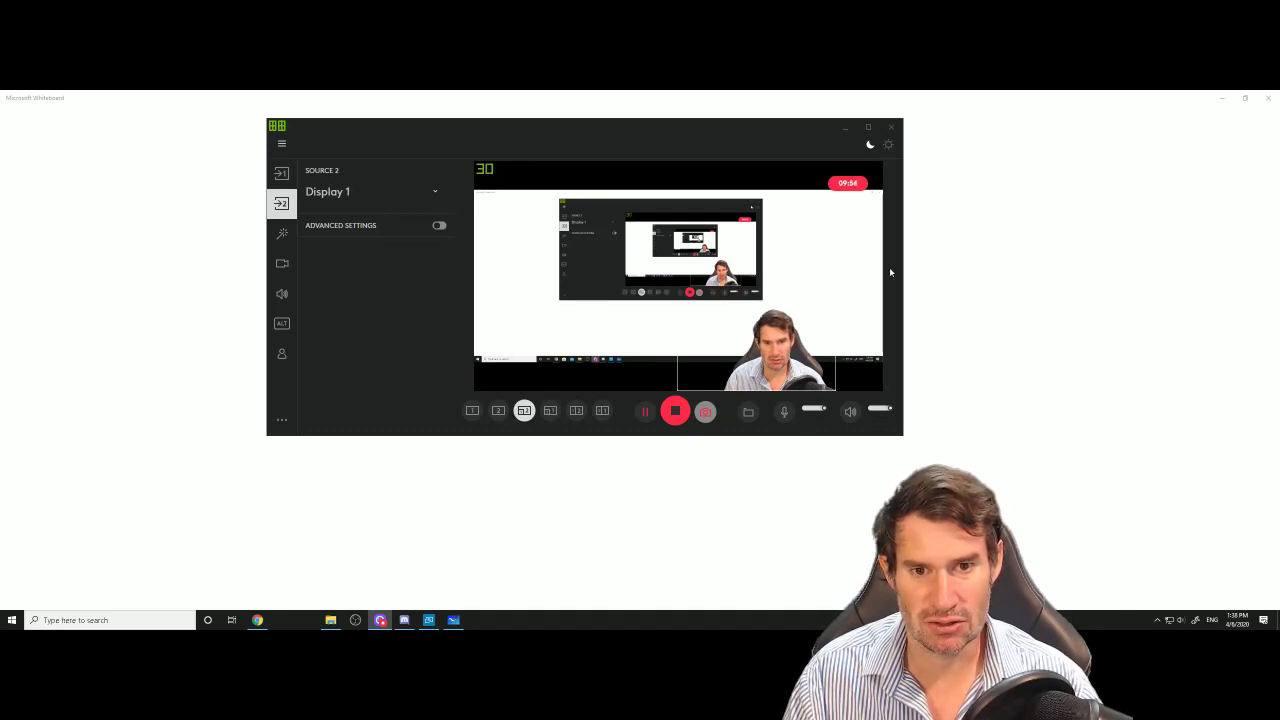
drag(803, 129, 655, 123)
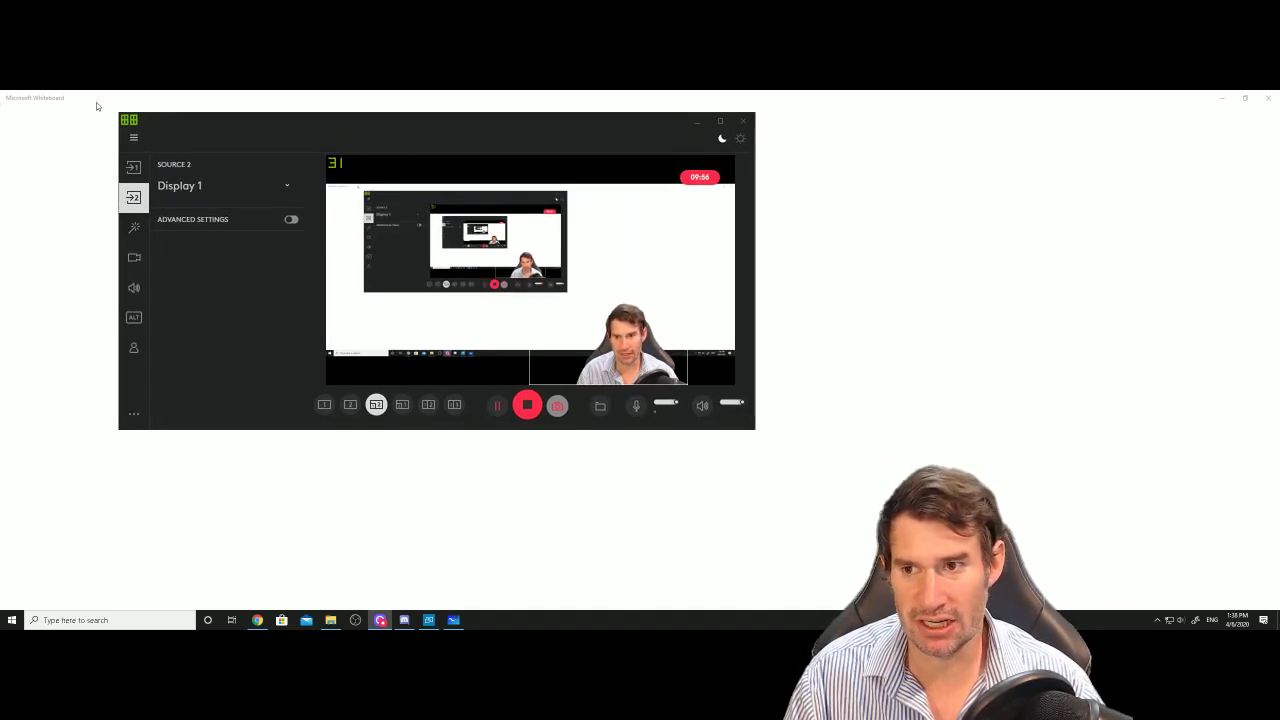
drag(517, 134, 437, 138)
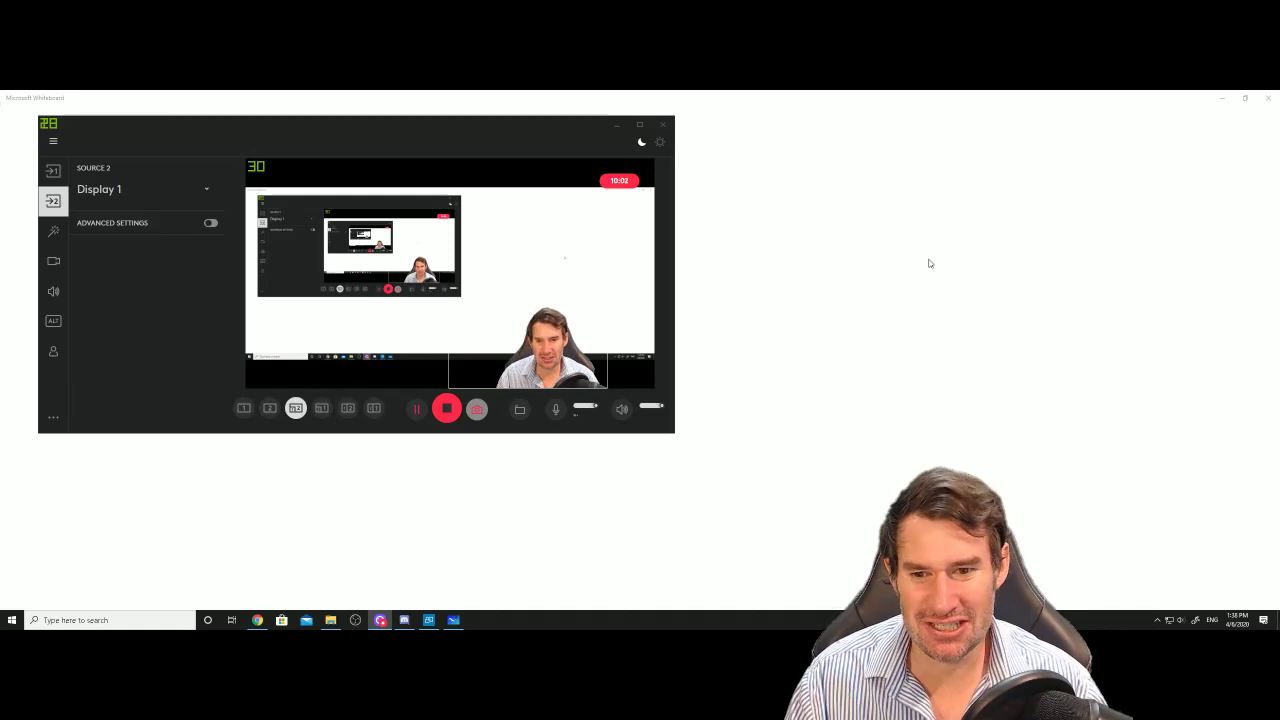
click(1266, 97)
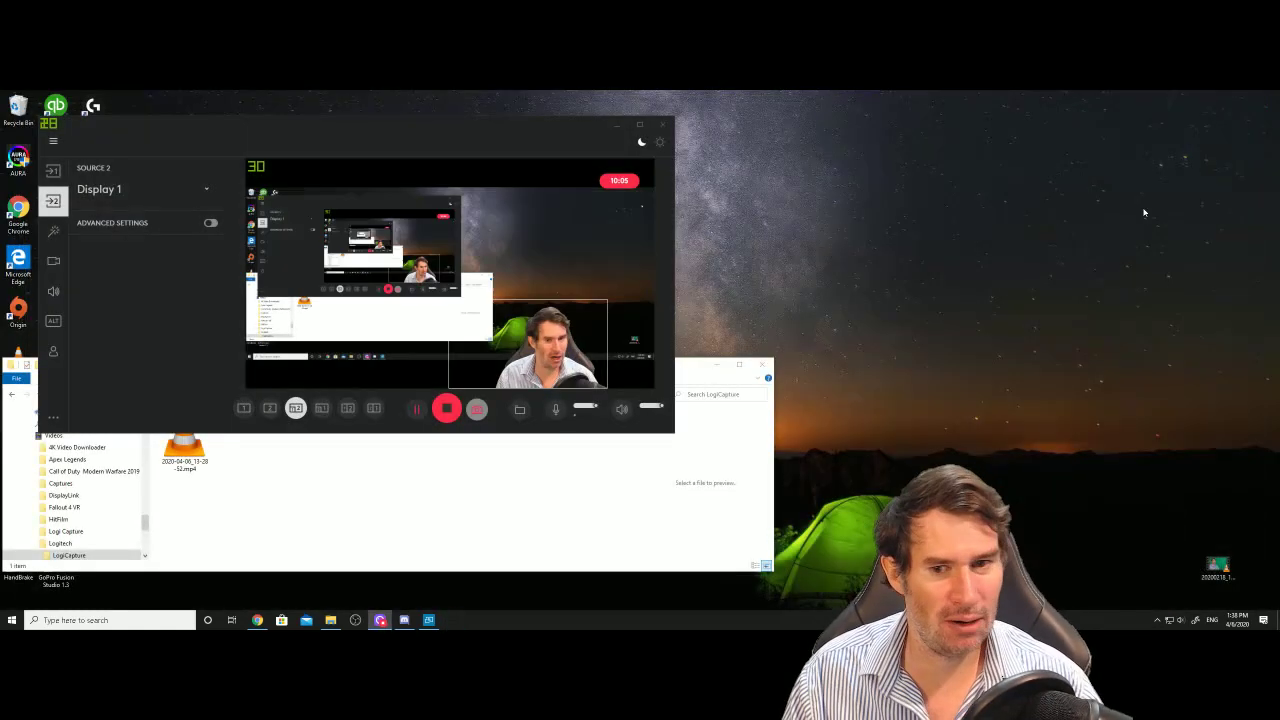
Reopen Whiteboard from Ink Workspace, accept the policy terms, and opt in to optional diagnostic data.
click(1182, 620)
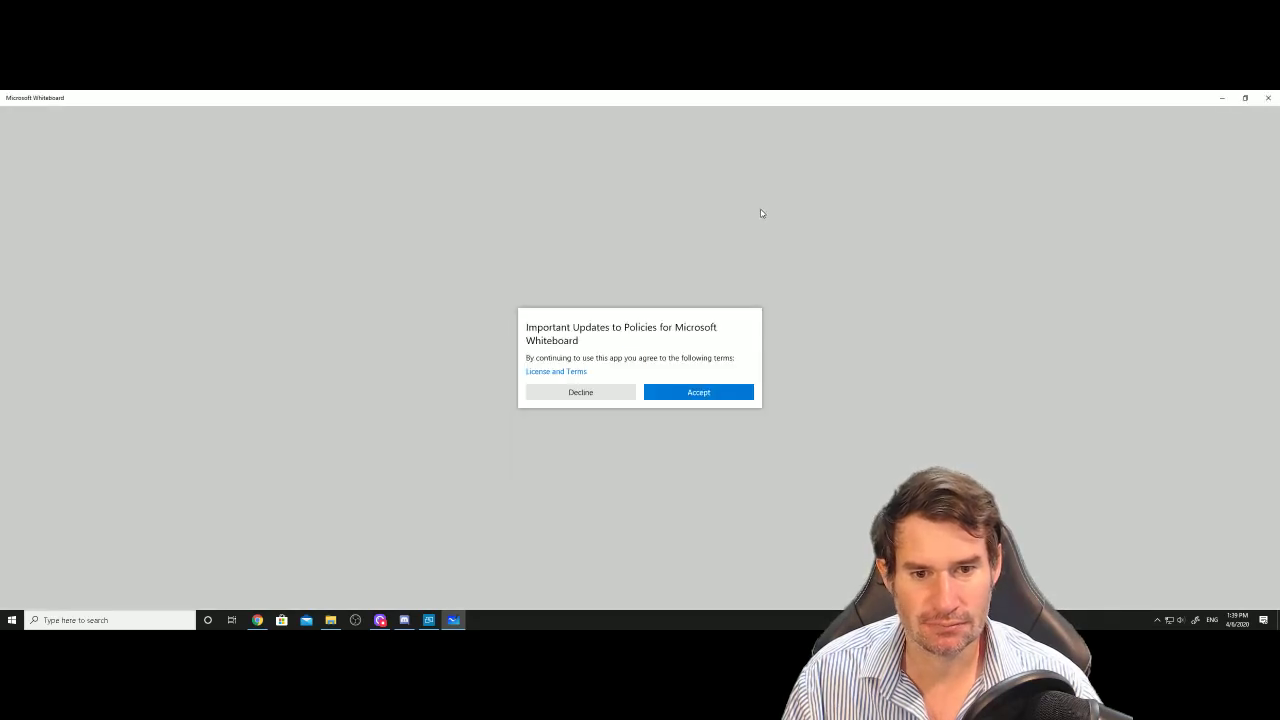
click(668, 393)
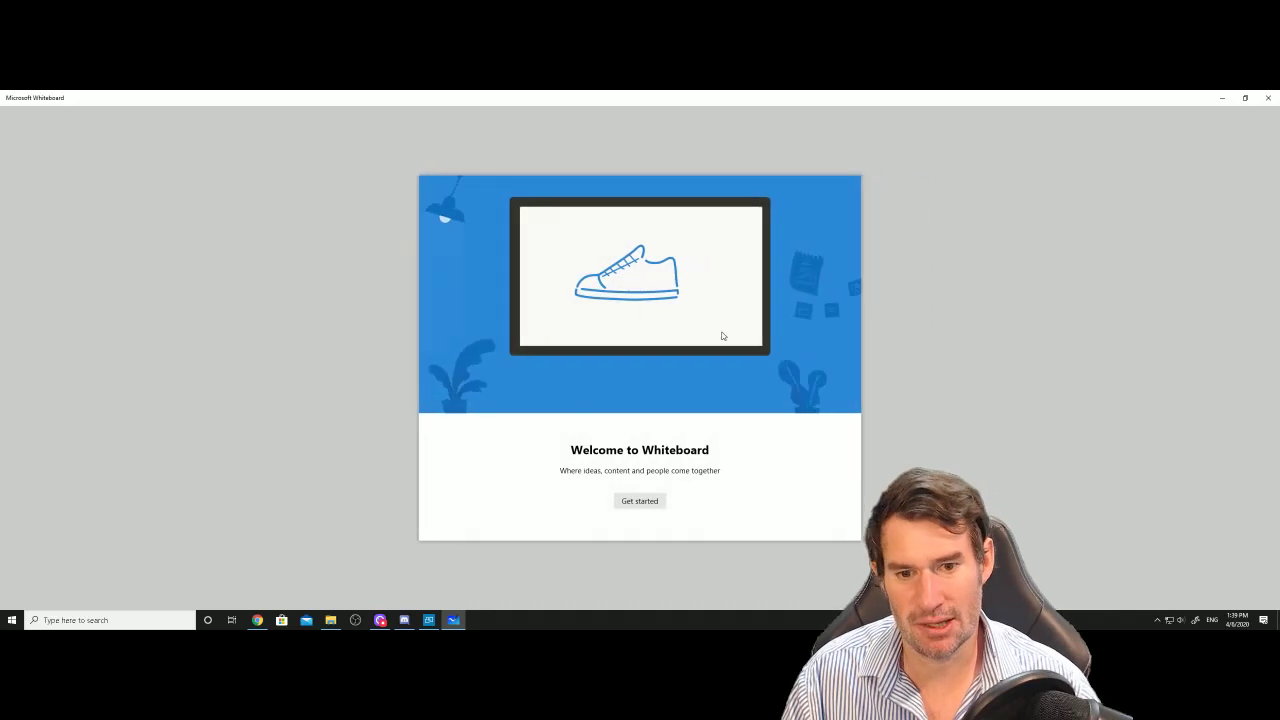
click(669, 500)
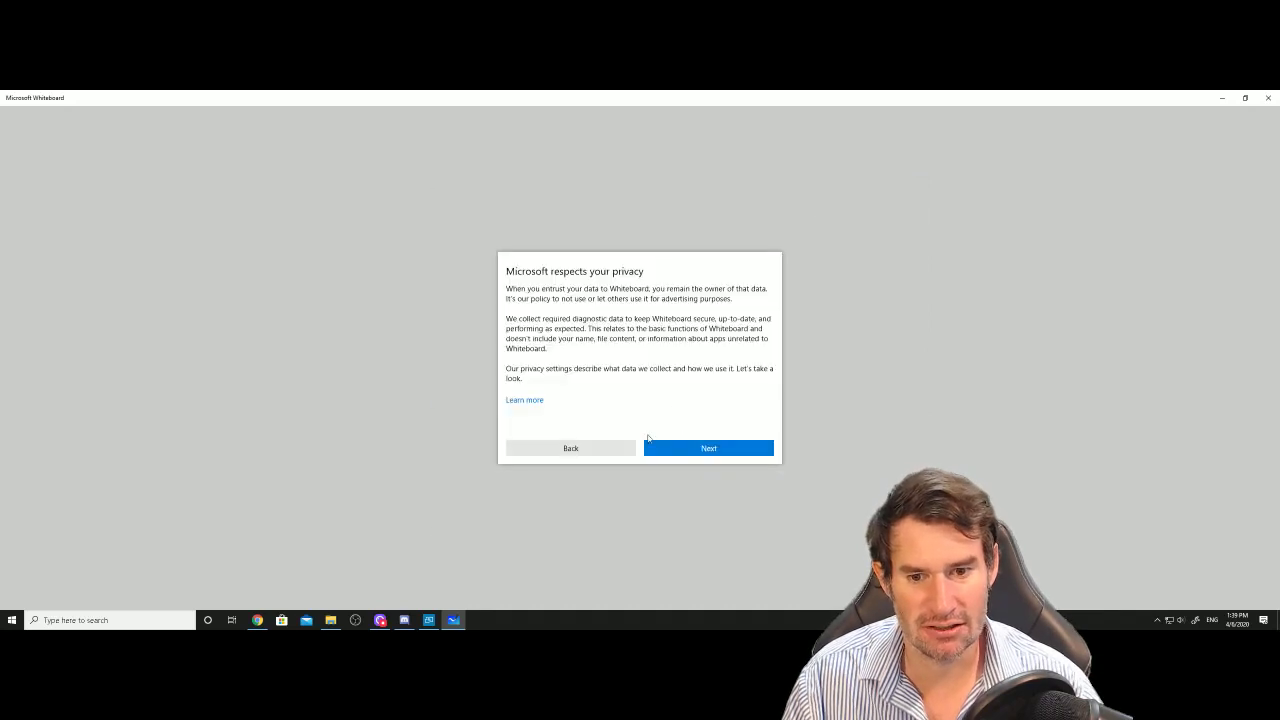
click(663, 445)
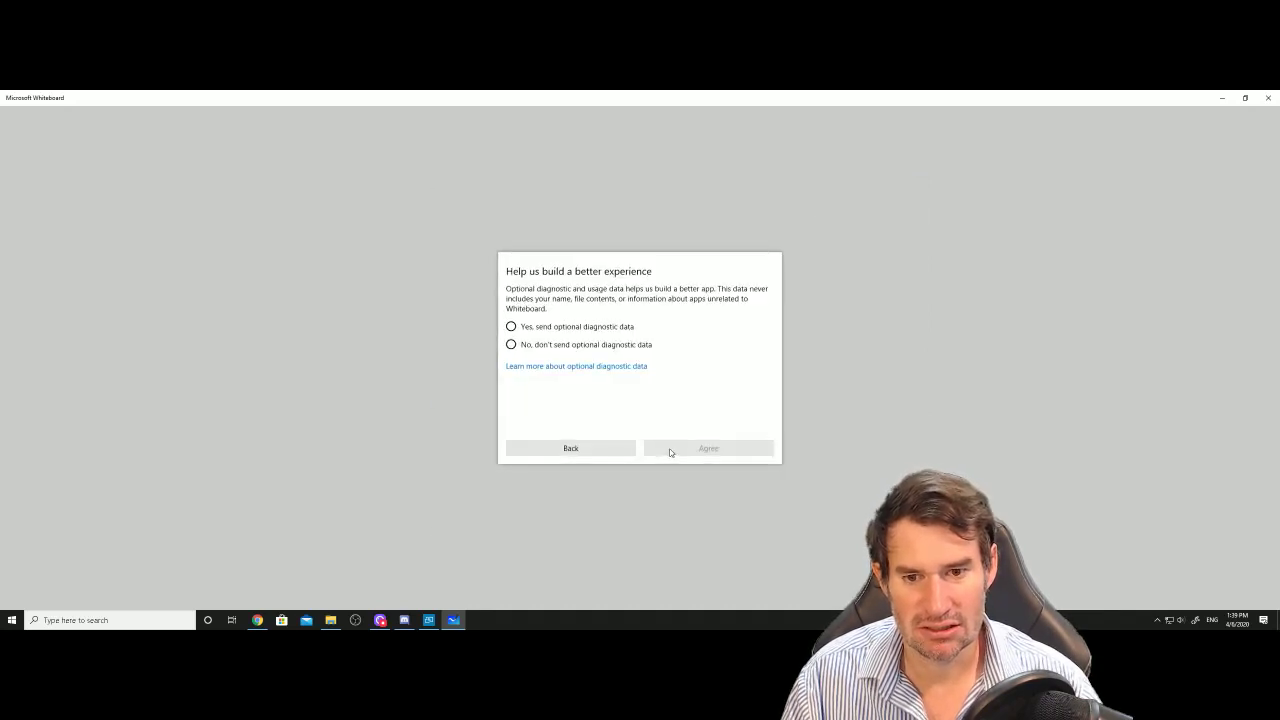
click(511, 327)
click(713, 452)
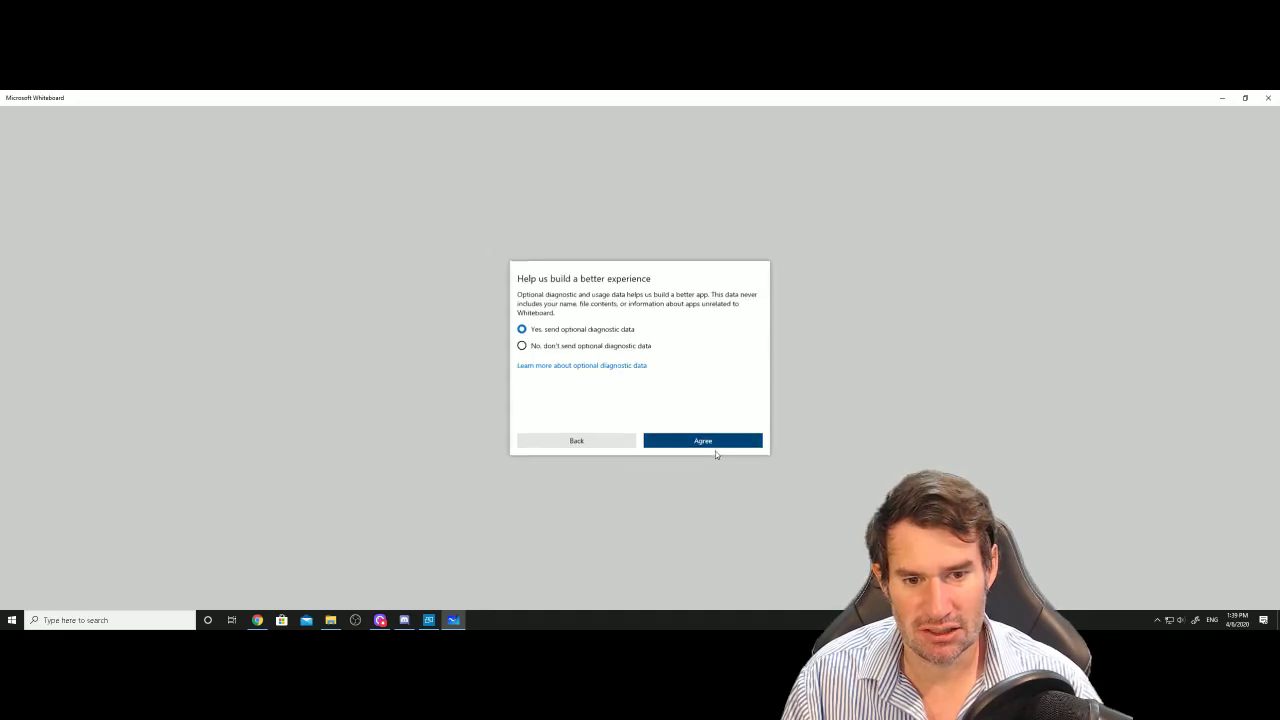
Open a blank whiteboard, pick the pen, and draw a long looping stroke across the canvas.
click(719, 451)
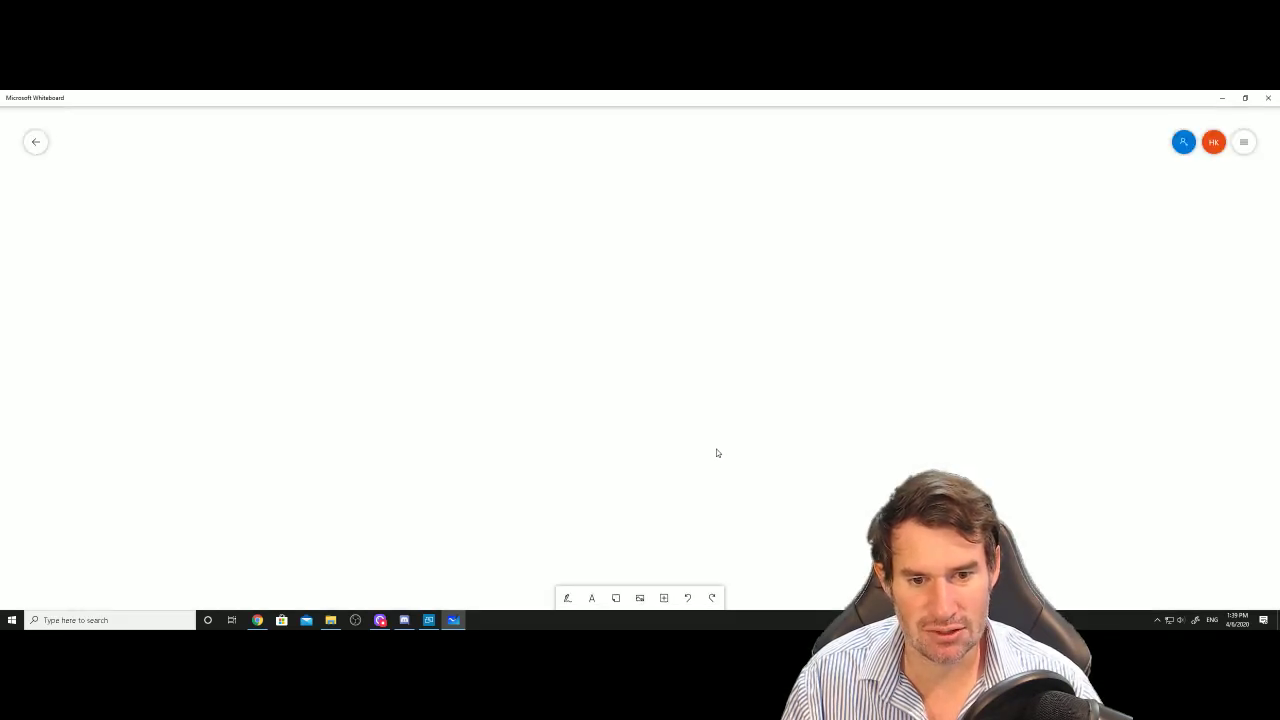
click(567, 598)
click(536, 564)
mouse_move(500, 352)
mouse_down()
mouse_move(620, 487)
mouse_move(744, 357)
mouse_move(517, 238)
mouse_move(279, 237)
mouse_move(631, 364)
mouse_move(473, 438)
mouse_move(1081, 451)
mouse_move(1005, 370)
mouse_move(1028, 414)
mouse_up()
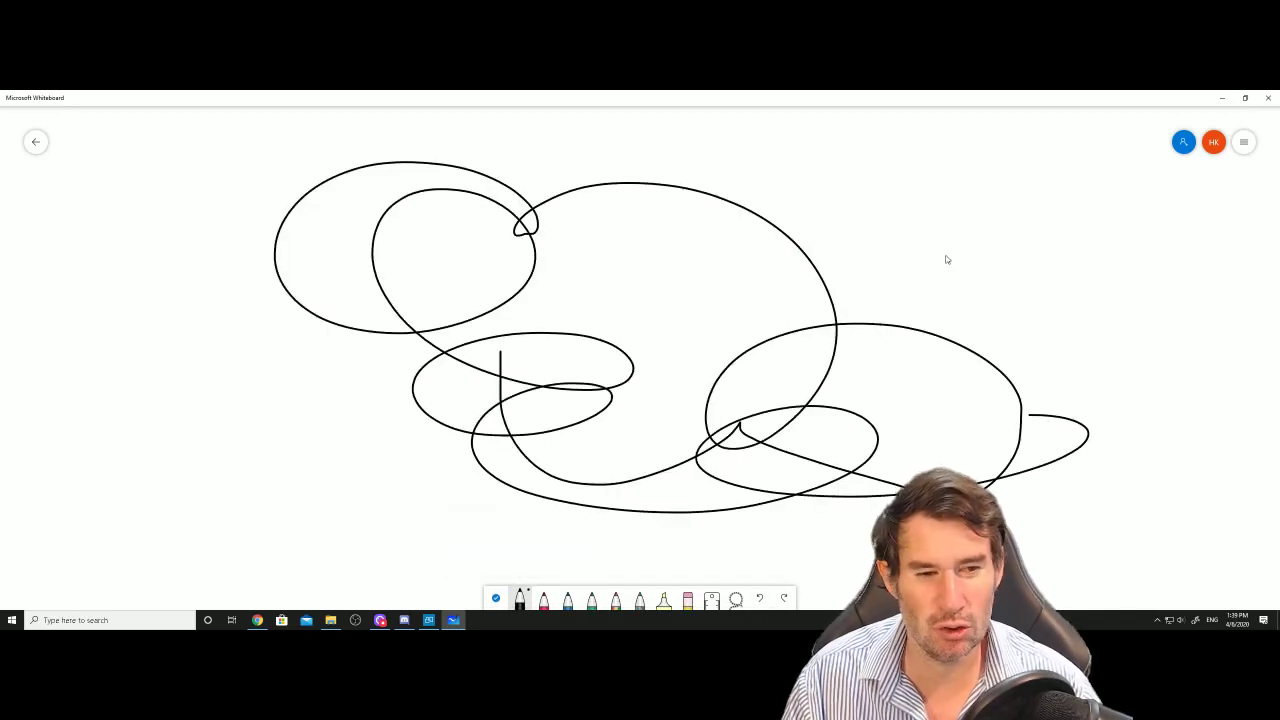
Handwrite 'IT IS HARD' at top right, then open Logi Capture's capture source list.
drag(888, 211, 888, 255)
drag(924, 172, 924, 244)
mouse_move(900, 178)
mouse_down()
mouse_move(979, 164)
mouse_move(1049, 242)
mouse_up()
drag(1086, 177, 1091, 242)
mouse_move(960, 264)
mouse_down()
mouse_move(961, 327)
mouse_move(1002, 301)
mouse_up()
mouse_move(991, 280)
mouse_down()
mouse_move(997, 358)
mouse_move(1018, 290)
mouse_move(1056, 331)
mouse_move(1068, 296)
mouse_up()
mouse_move(1064, 260)
mouse_down()
mouse_move(1058, 298)
mouse_move(1104, 336)
mouse_move(1122, 326)
mouse_move(1073, 342)
mouse_up()
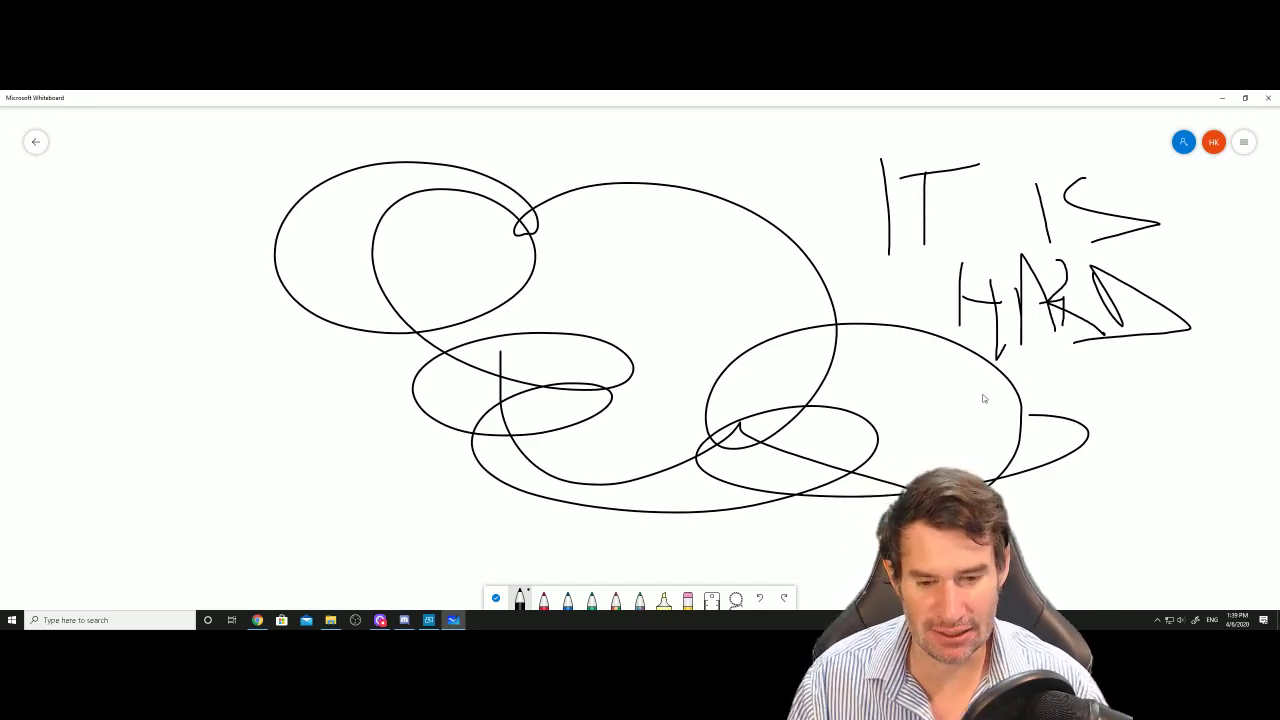
click(380, 620)
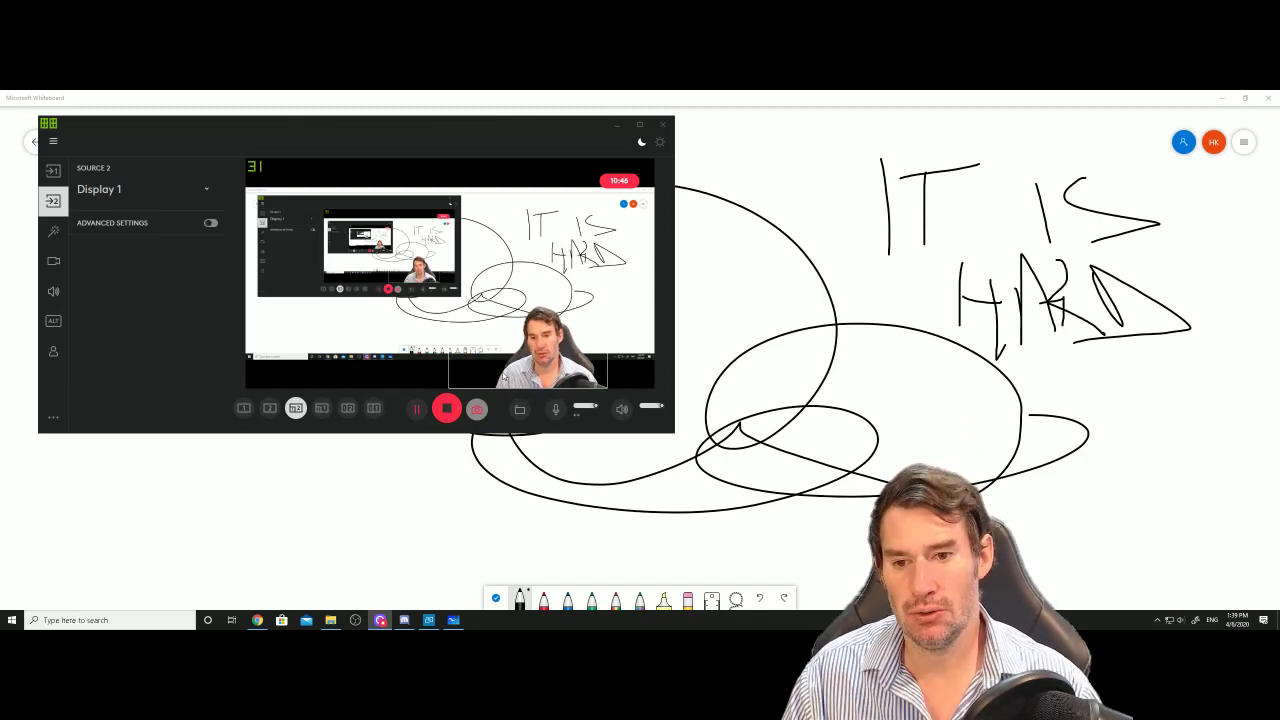
click(100, 190)
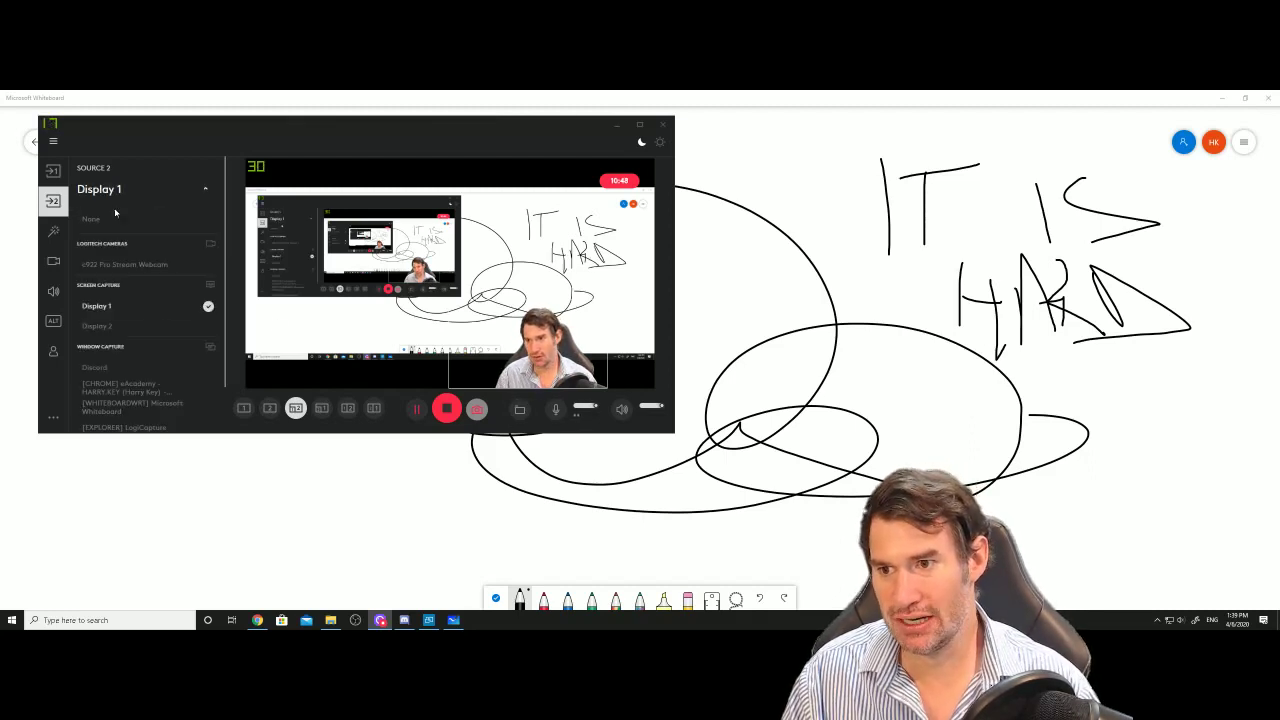
Choose Display 2 as Logi Capture's source to capture the projected whiteboard.
click(112, 328)
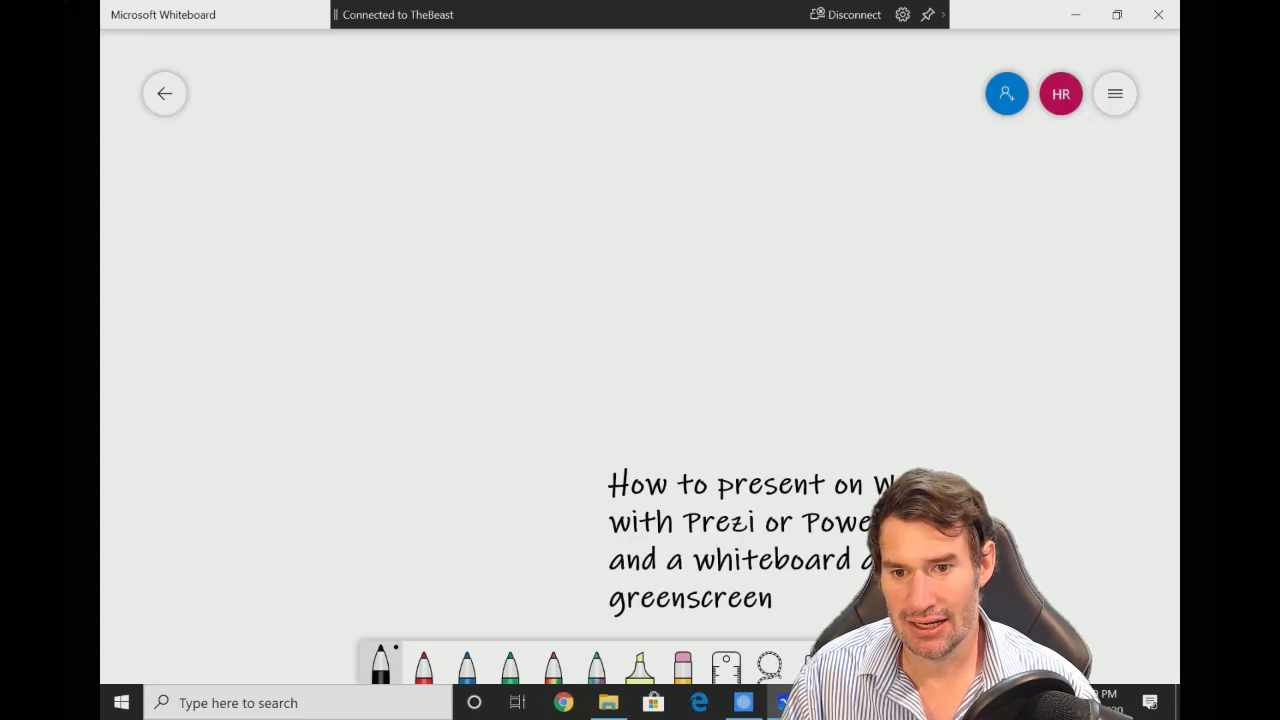